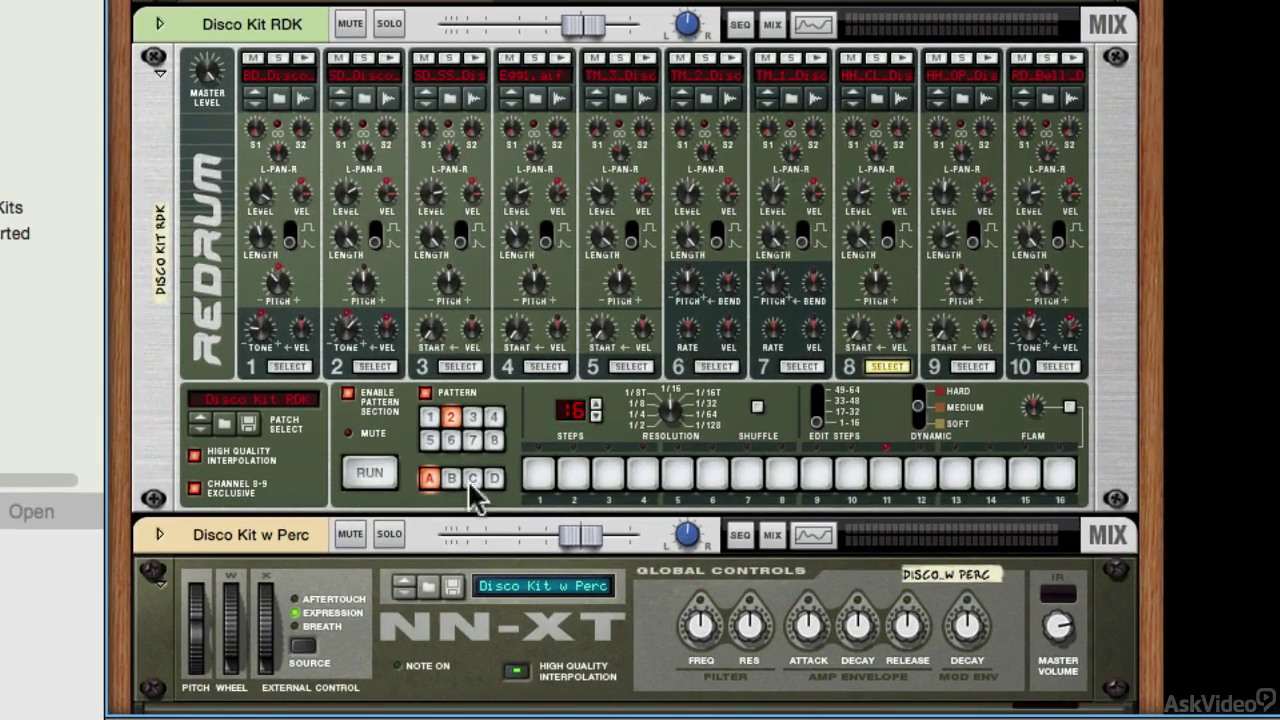
Select the Redrum drum machine in the rack so pattern 2's step sequencer is showing
{"action": "left_click", "coordinate": [1130, 421]}
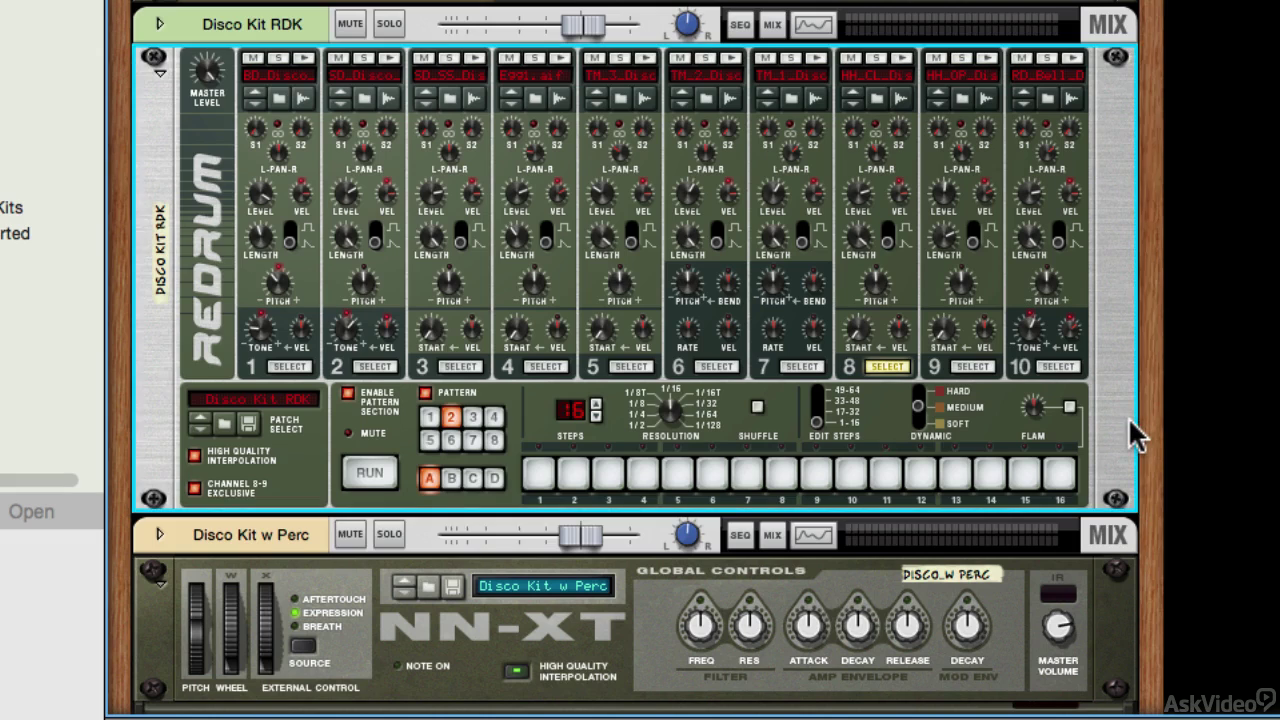
{"action": "scroll", "coordinate": [1130, 435], "scroll_direction": "down", "scroll_amount": 2}
{"action": "left_click", "coordinate": [537, 416]}
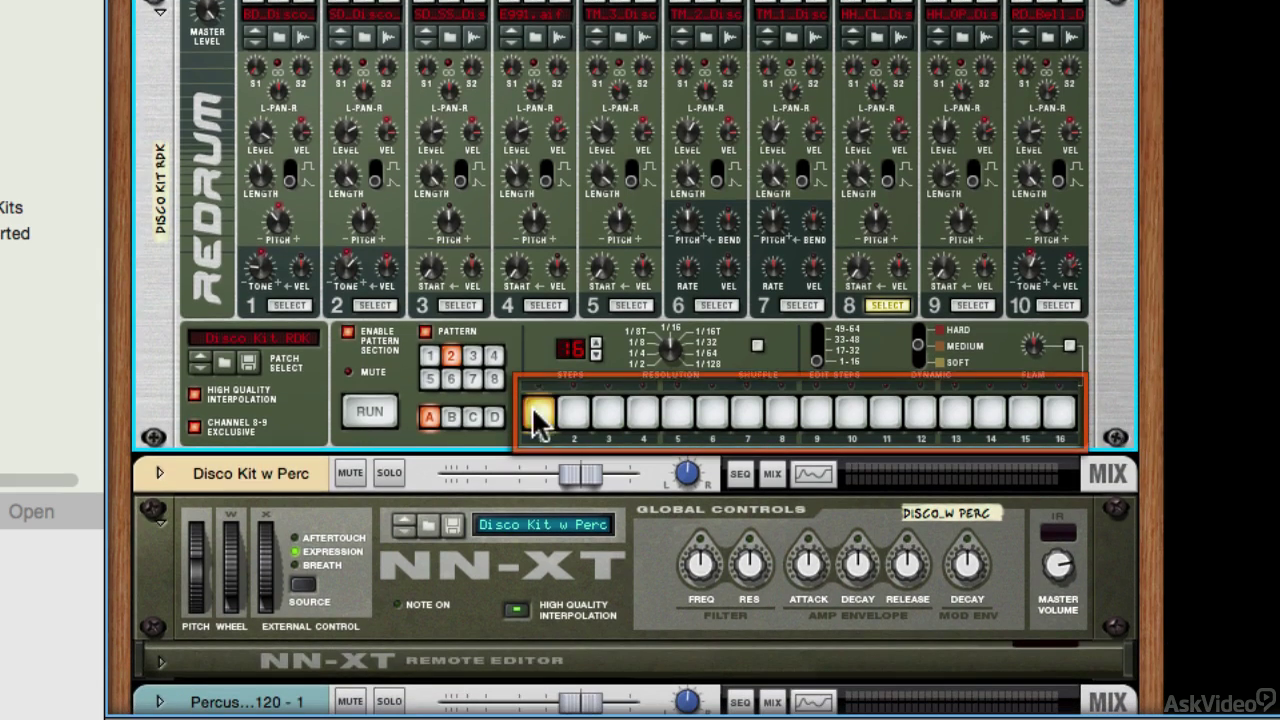
{"action": "left_click", "coordinate": [572, 412]}
{"action": "left_click", "coordinate": [712, 413]}
{"action": "left_click", "coordinate": [850, 414]}
{"action": "left_click", "coordinate": [781, 416]}
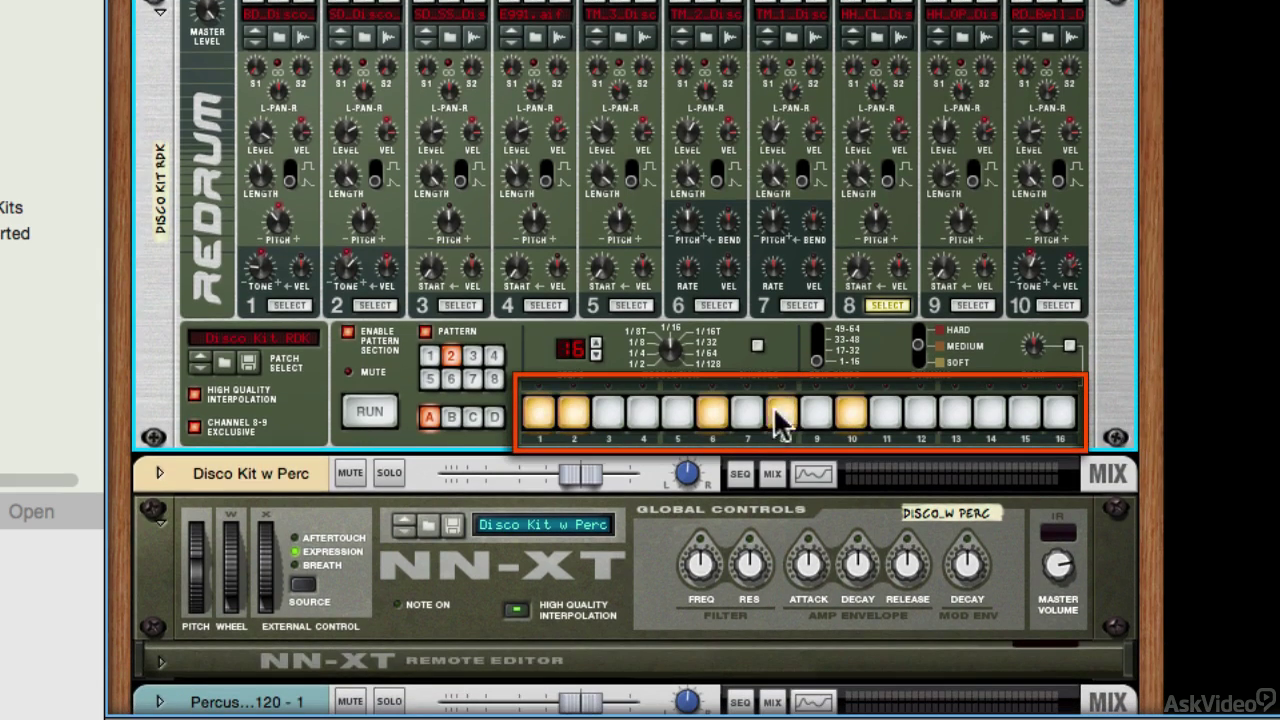
{"action": "left_click", "coordinate": [781, 416]}
{"action": "left_click", "coordinate": [712, 413]}
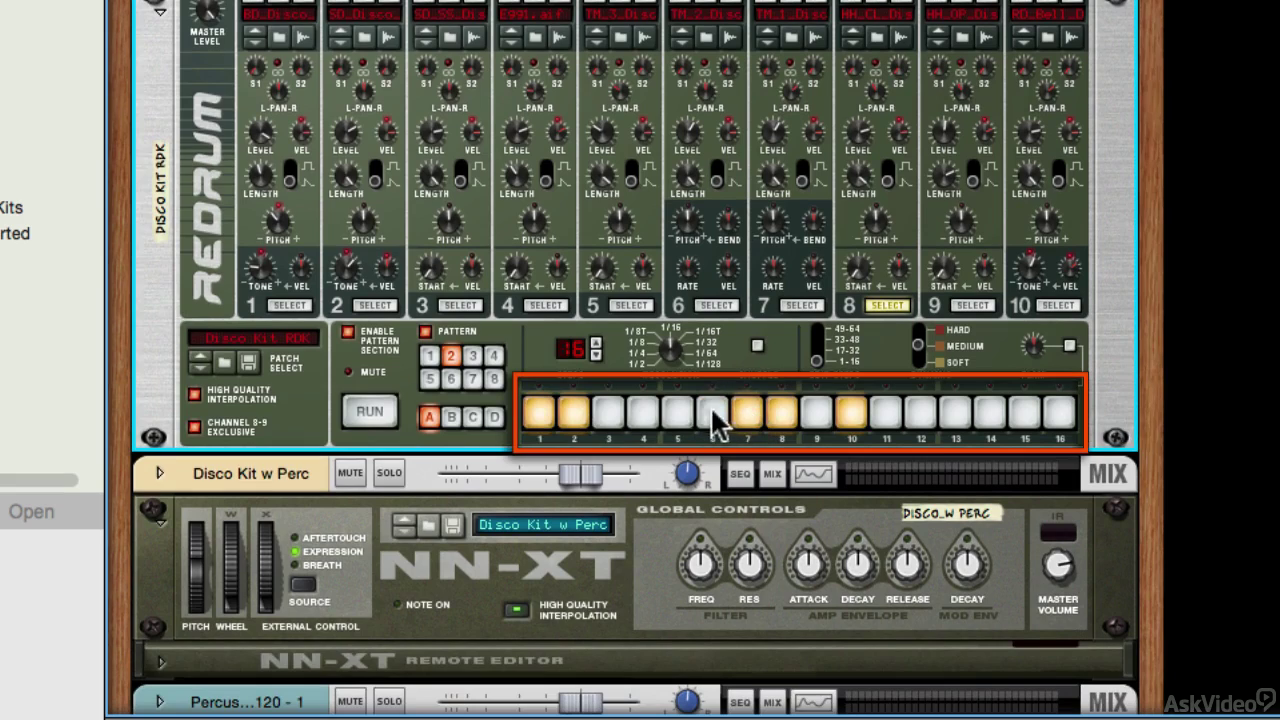
{"action": "left_click", "coordinate": [850, 413]}
{"action": "left_click", "coordinate": [573, 413]}
{"action": "left_click", "coordinate": [538, 413]}
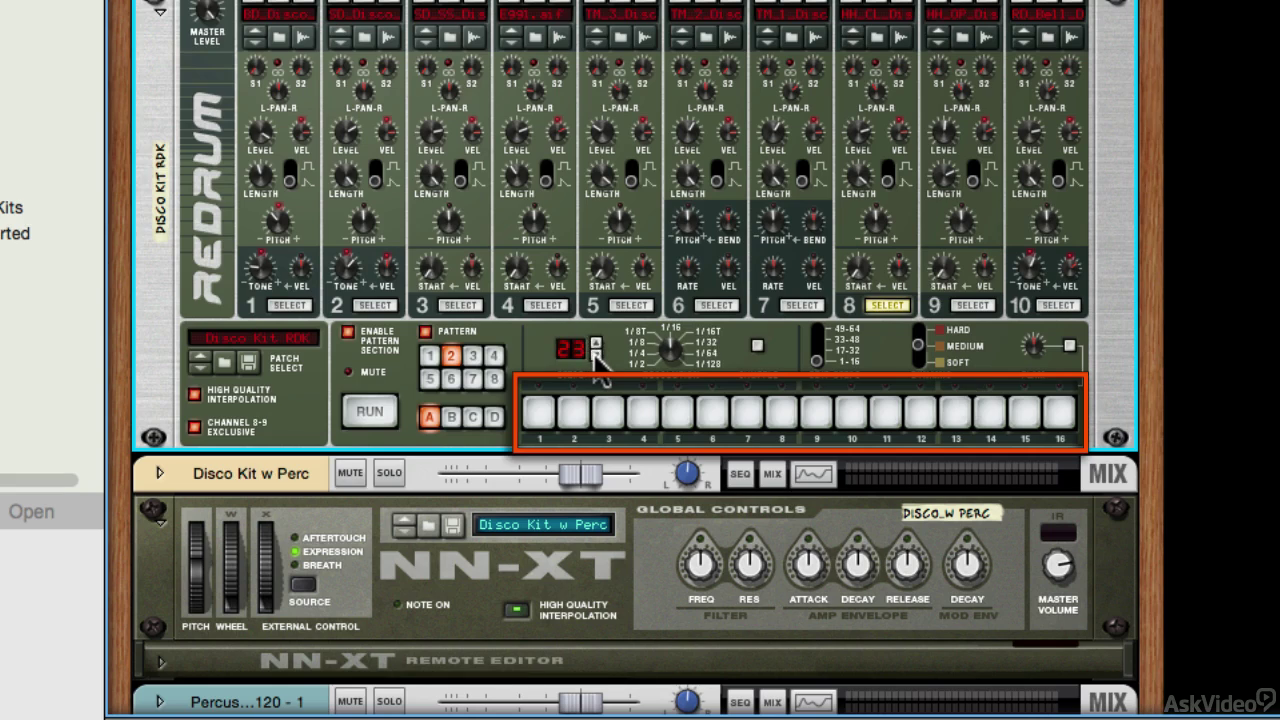
{"action": "left_click", "coordinate": [595, 353]}
{"action": "left_click", "coordinate": [595, 353]}
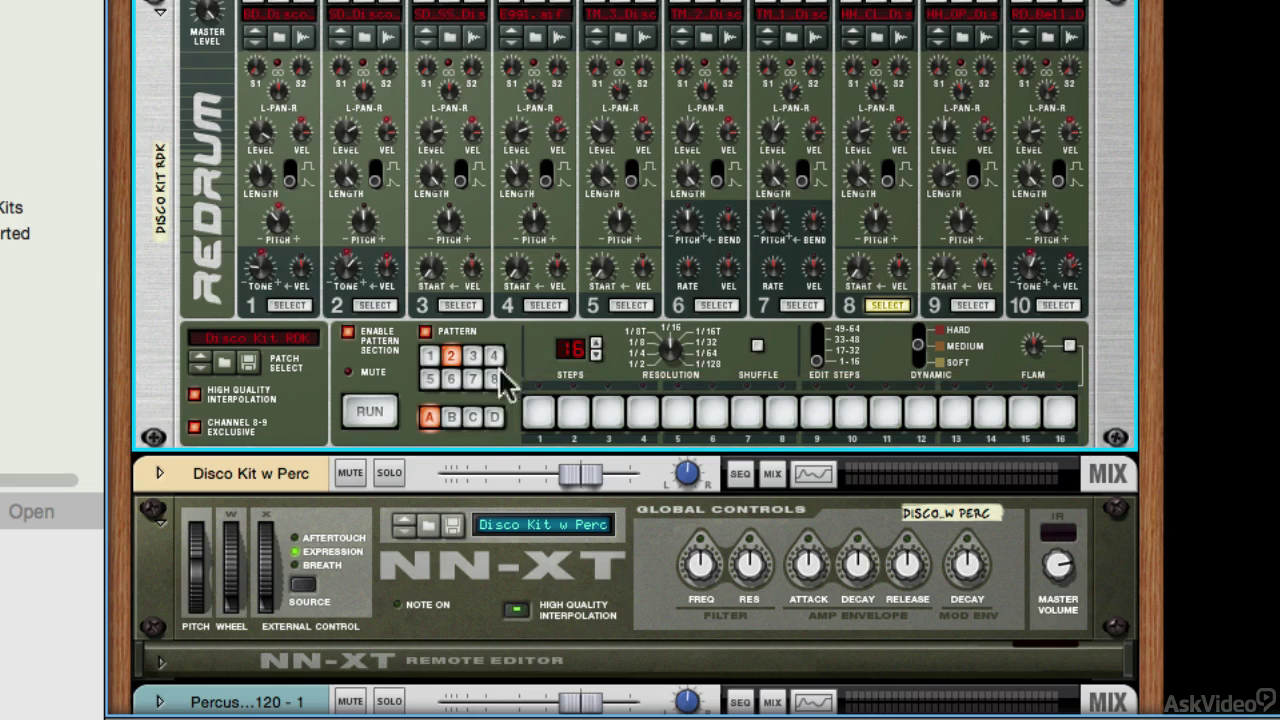
{"action": "mouse_move", "coordinate": [677, 345]}
{"action": "left_click_drag", "start_coordinate": [677, 345], "coordinate": [705, 340]}
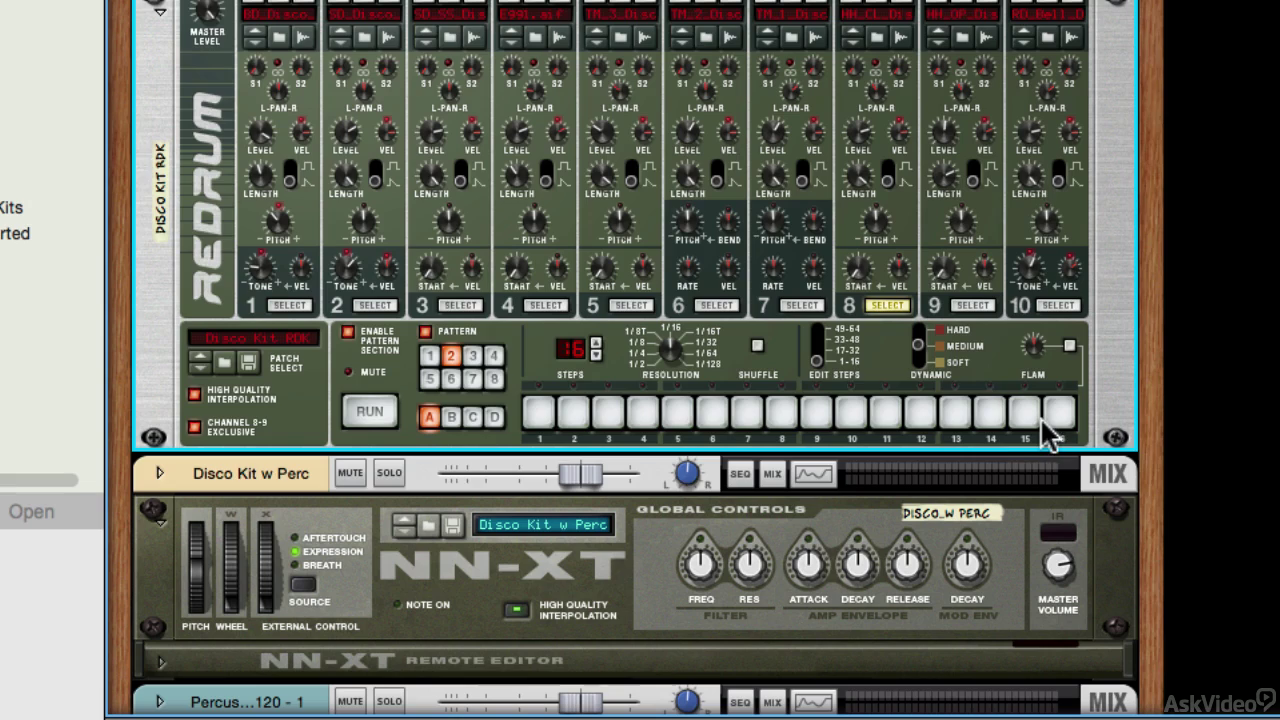
Enter hits on steps 1, 3 and 5, then hard-accented hits on steps 10, 8 and 7
{"action": "left_click", "coordinate": [538, 412]}
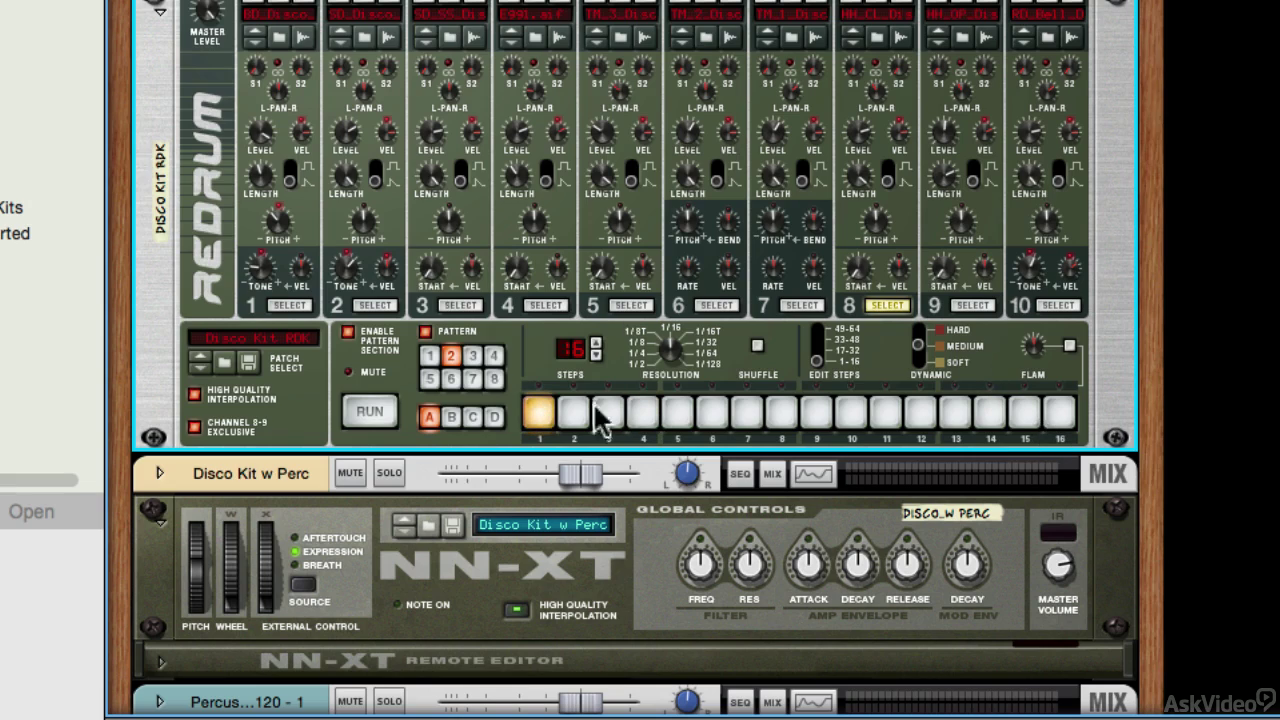
{"action": "left_click", "coordinate": [540, 414]}
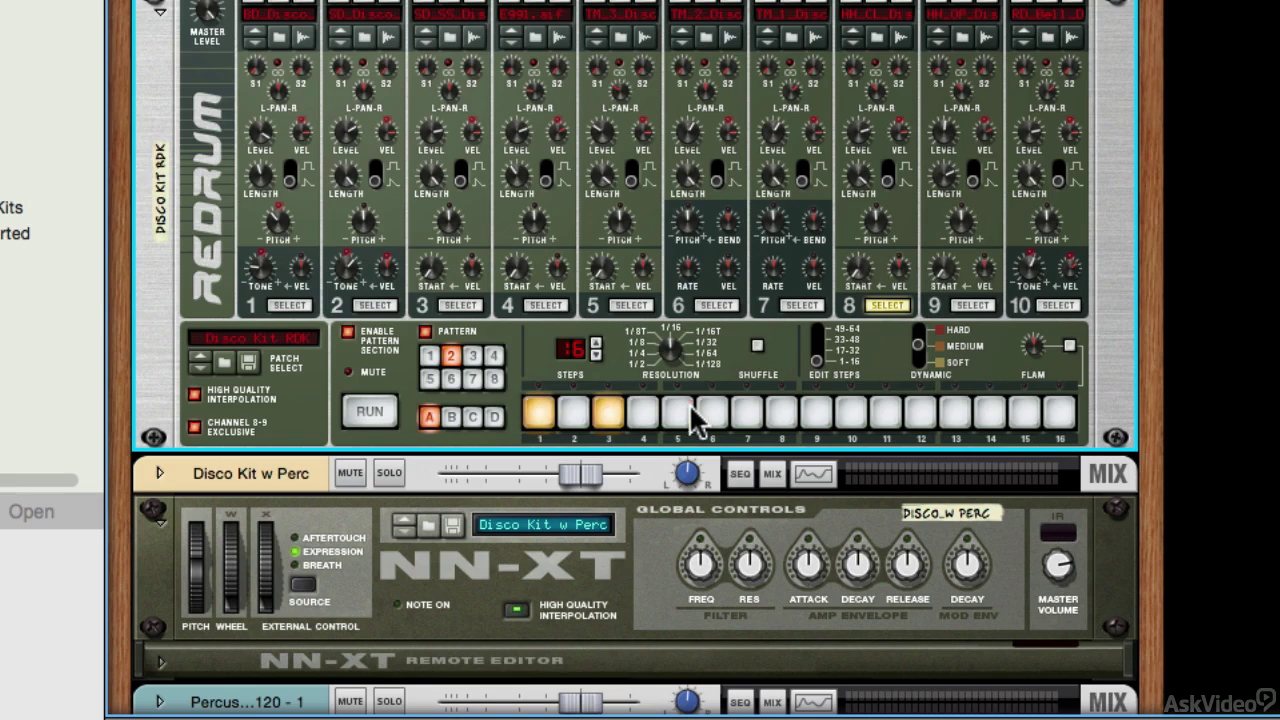
{"action": "left_click", "coordinate": [684, 413]}
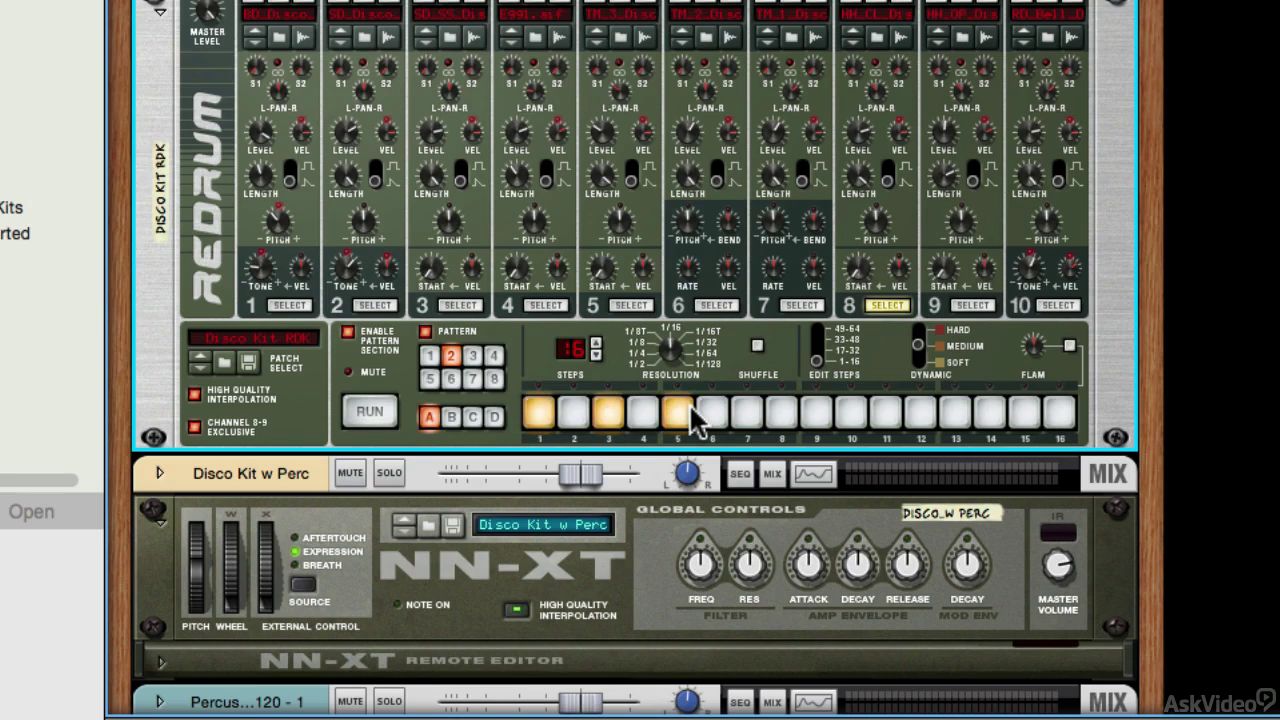
{"action": "left_click", "coordinate": [920, 337]}
{"action": "left_click", "coordinate": [851, 413]}
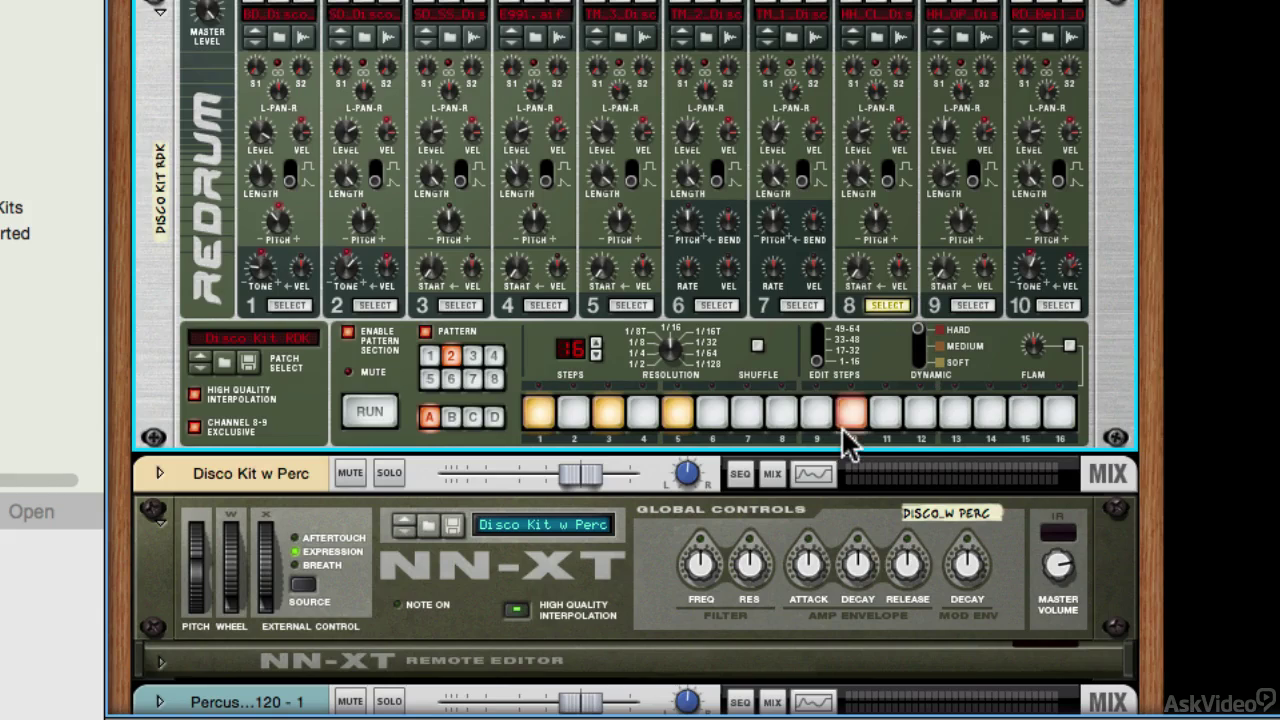
{"action": "left_click", "coordinate": [788, 414]}
{"action": "left_click", "coordinate": [746, 413]}
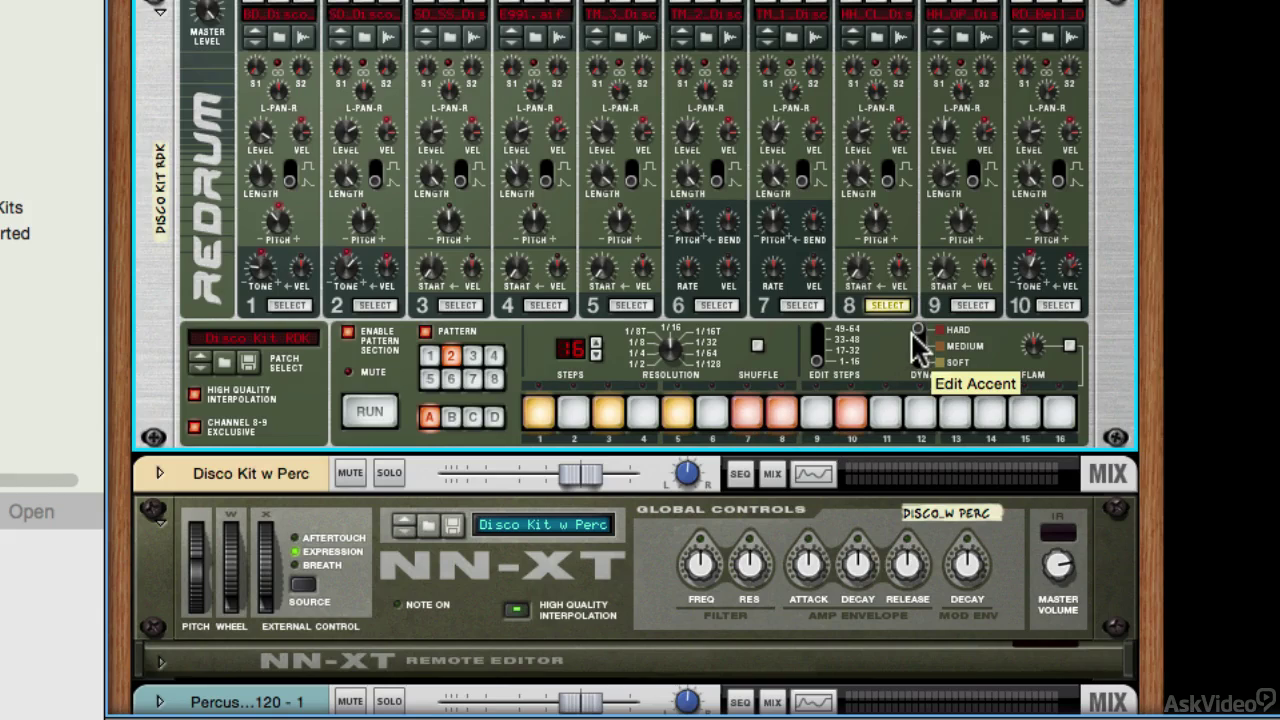
Try soft-accented hits, clear the pattern by dragging across steps 1–15, then set Dynamic to Hard
{"action": "left_click", "coordinate": [918, 360]}
{"action": "left_click", "coordinate": [920, 412]}
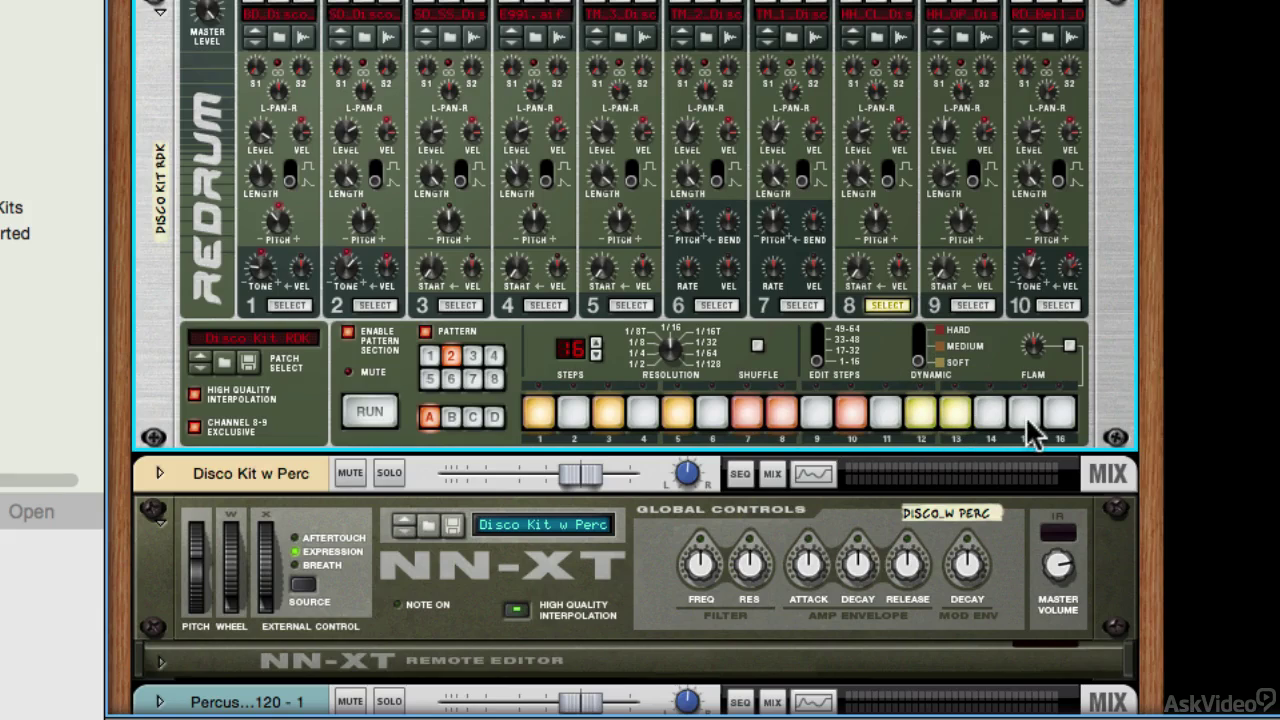
{"action": "left_click", "coordinate": [958, 415]}
{"action": "left_click", "coordinate": [958, 413]}
{"action": "left_click", "coordinate": [920, 413]}
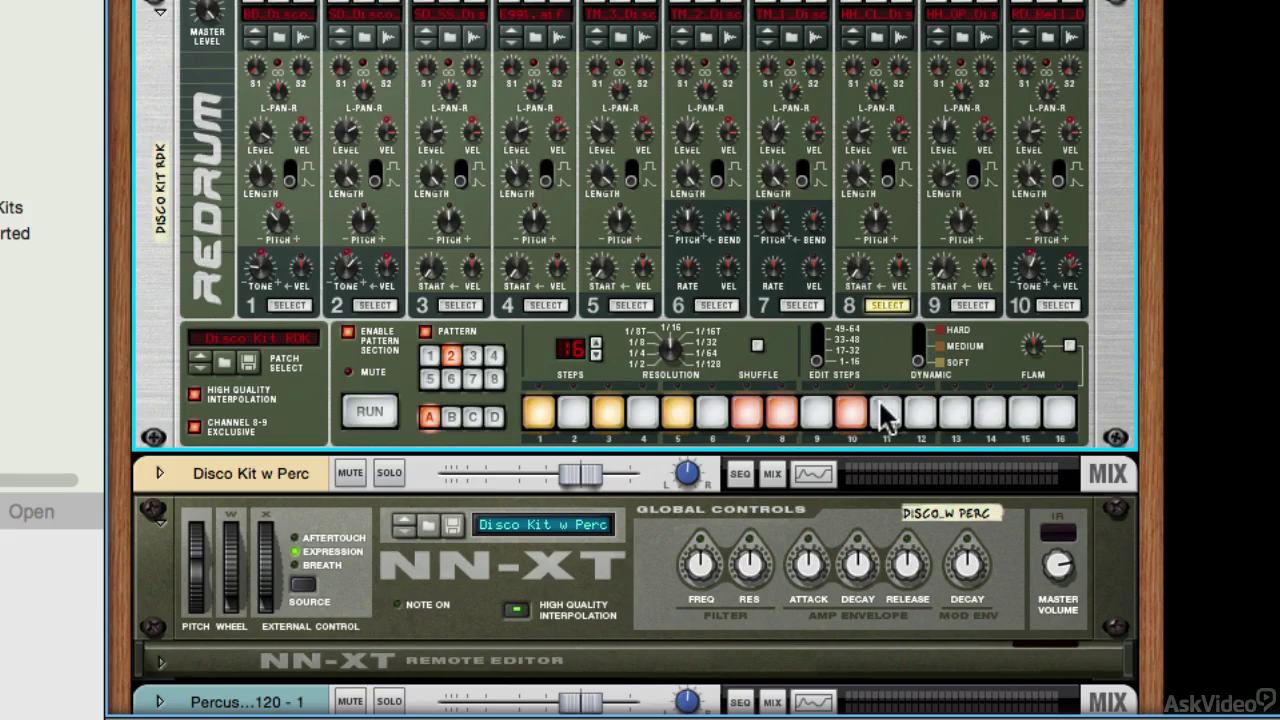
{"action": "left_click", "coordinate": [851, 413]}
{"action": "left_click", "coordinate": [781, 413]}
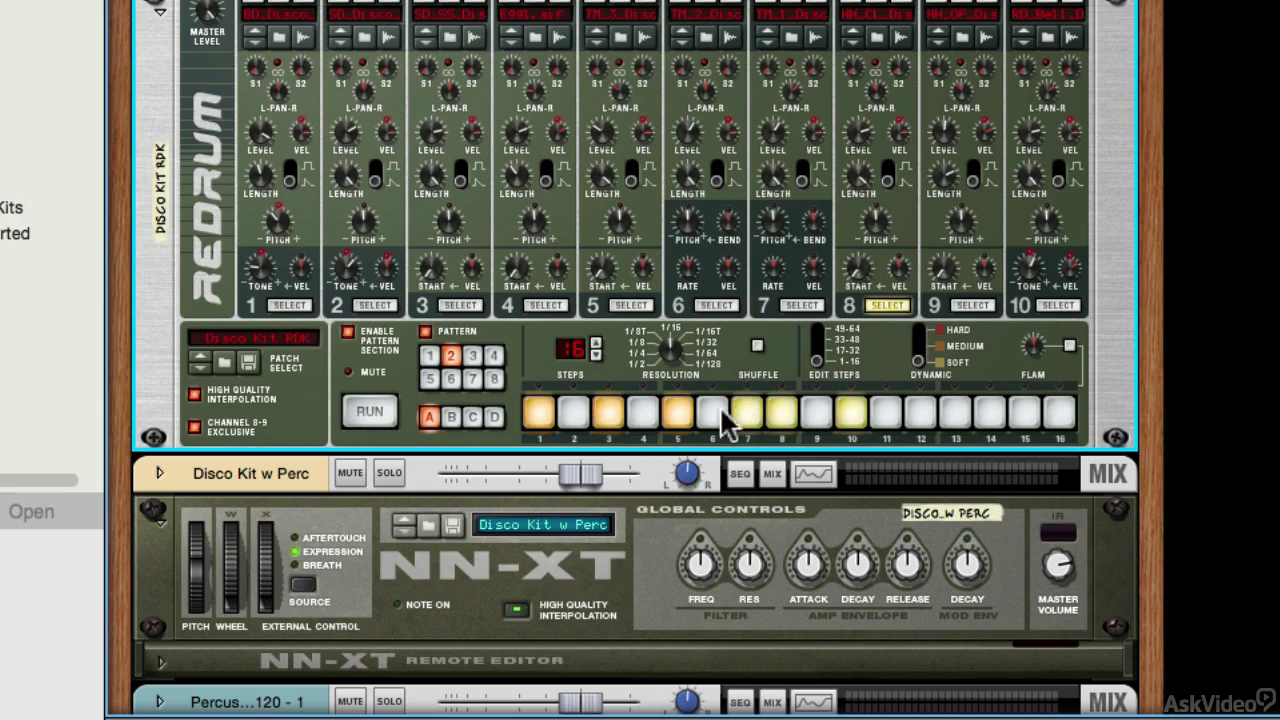
{"action": "mouse_move", "coordinate": [547, 412]}
{"action": "left_mouse_down"}
{"action": "mouse_move", "coordinate": [1088, 416]}
{"action": "mouse_move", "coordinate": [706, 412]}
{"action": "mouse_move", "coordinate": [437, 437]}
{"action": "left_mouse_up"}
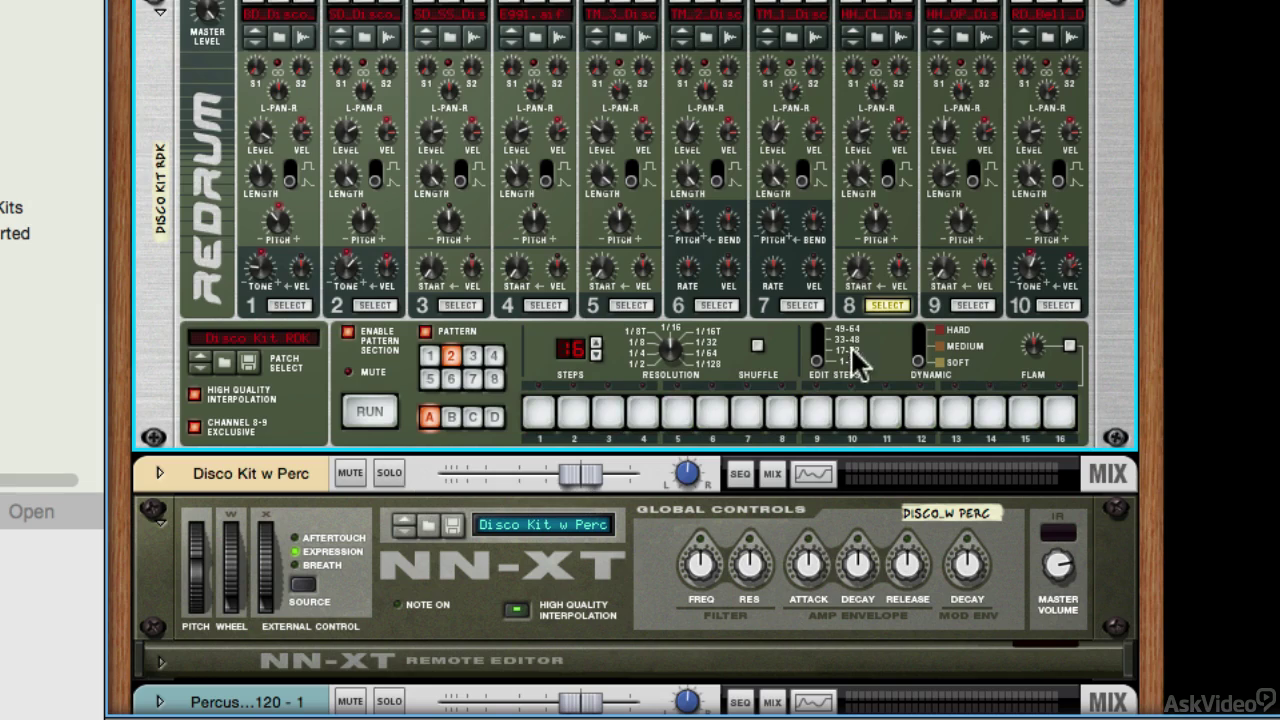
{"action": "left_click", "coordinate": [917, 333]}
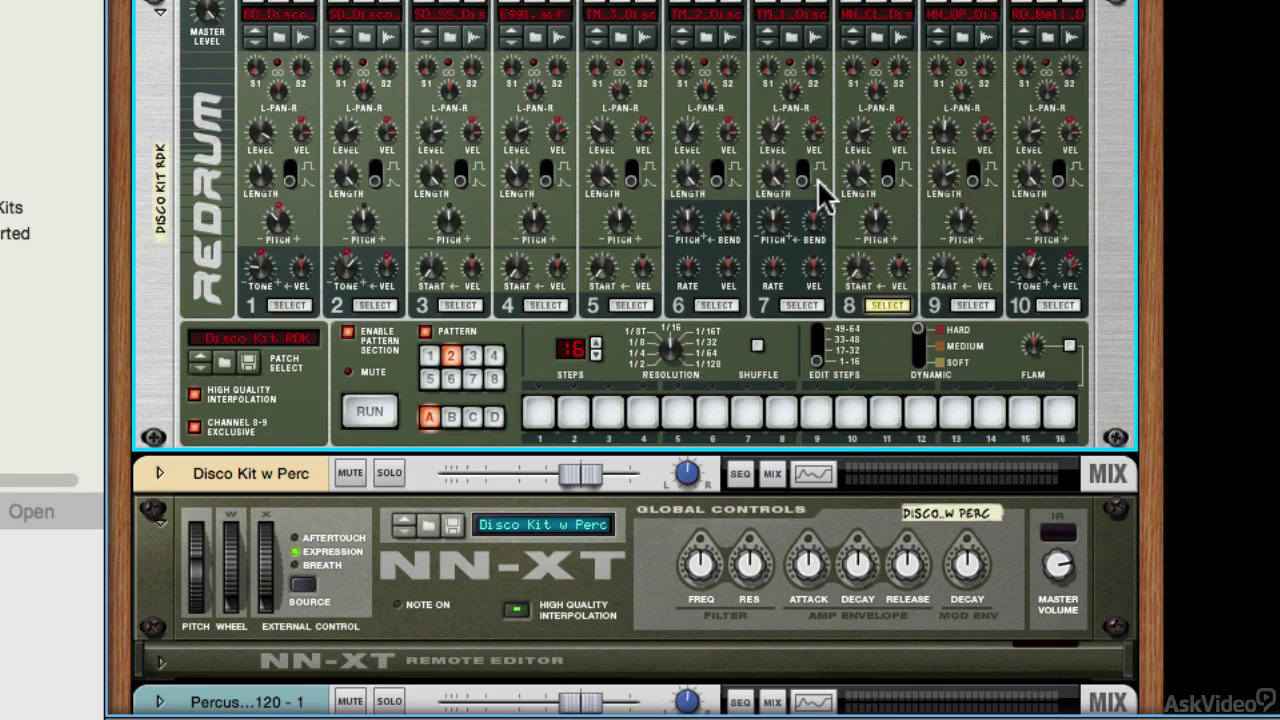
Audition the pattern, then select drum channel 8 for step programming
{"action": "key", "text": "space"}
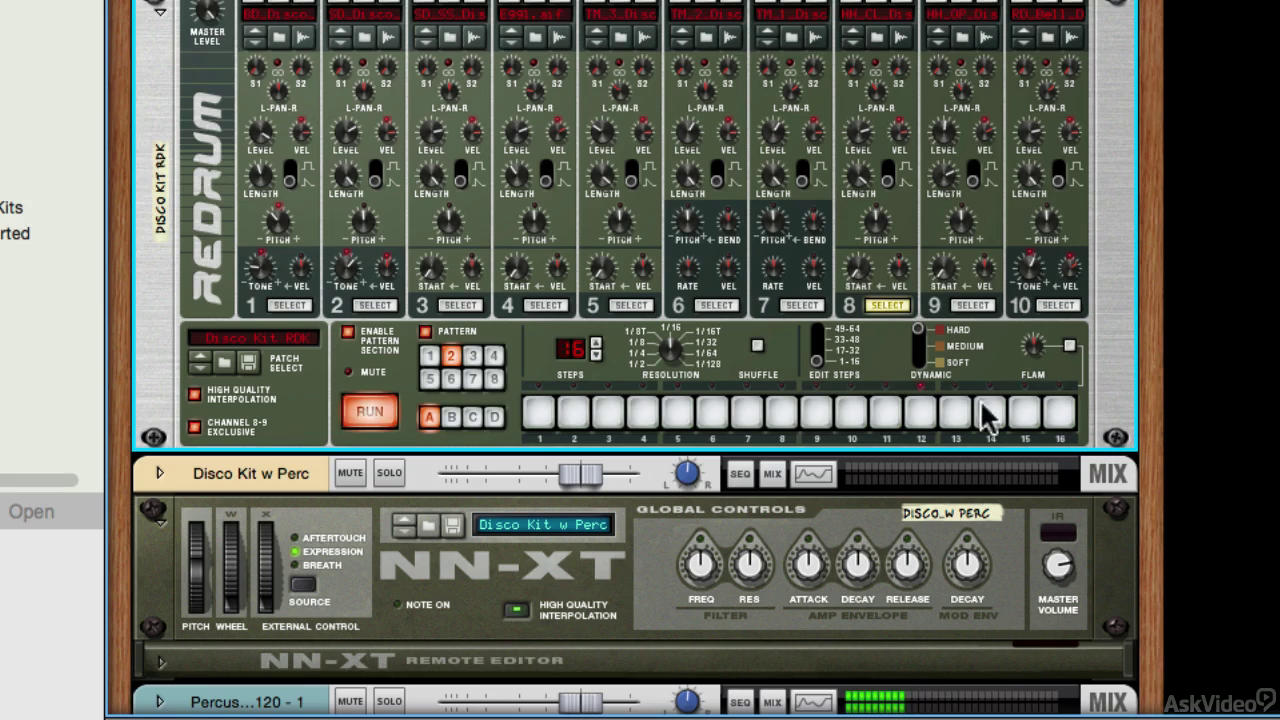
{"action": "key", "text": "space"}
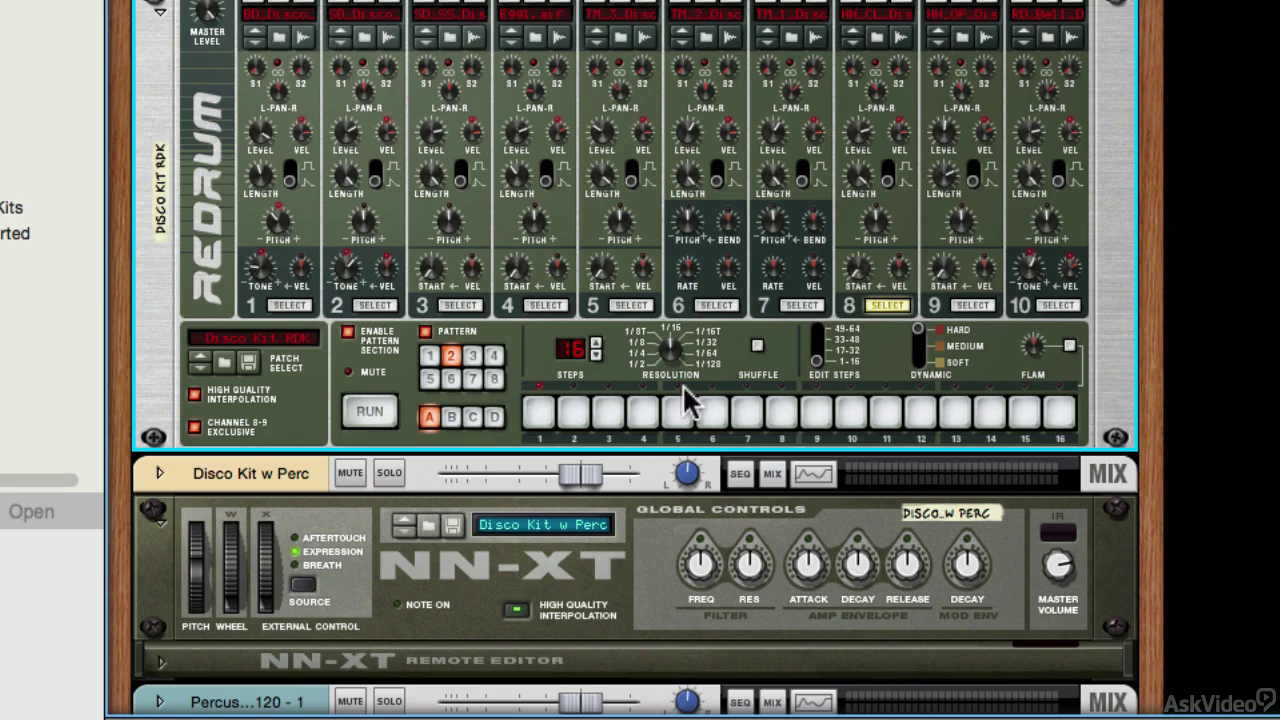
{"action": "left_click", "coordinate": [803, 305]}
{"action": "left_click", "coordinate": [727, 303]}
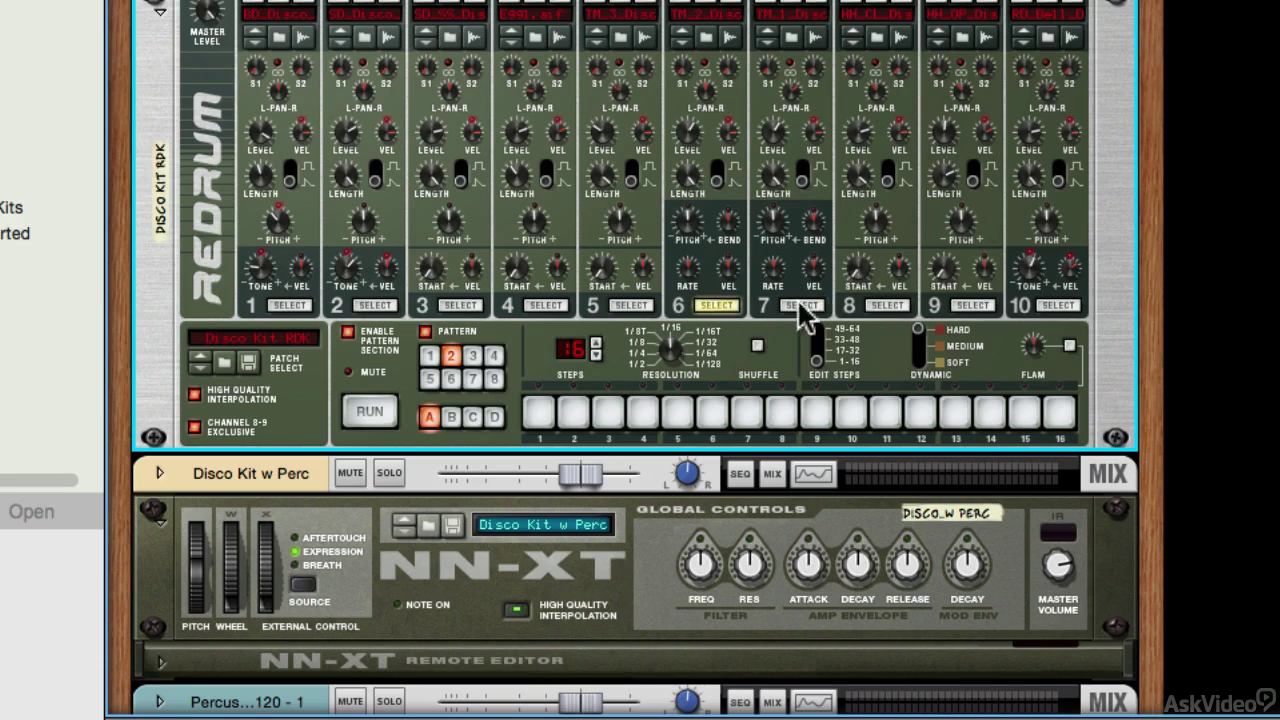
{"action": "left_click", "coordinate": [896, 306]}
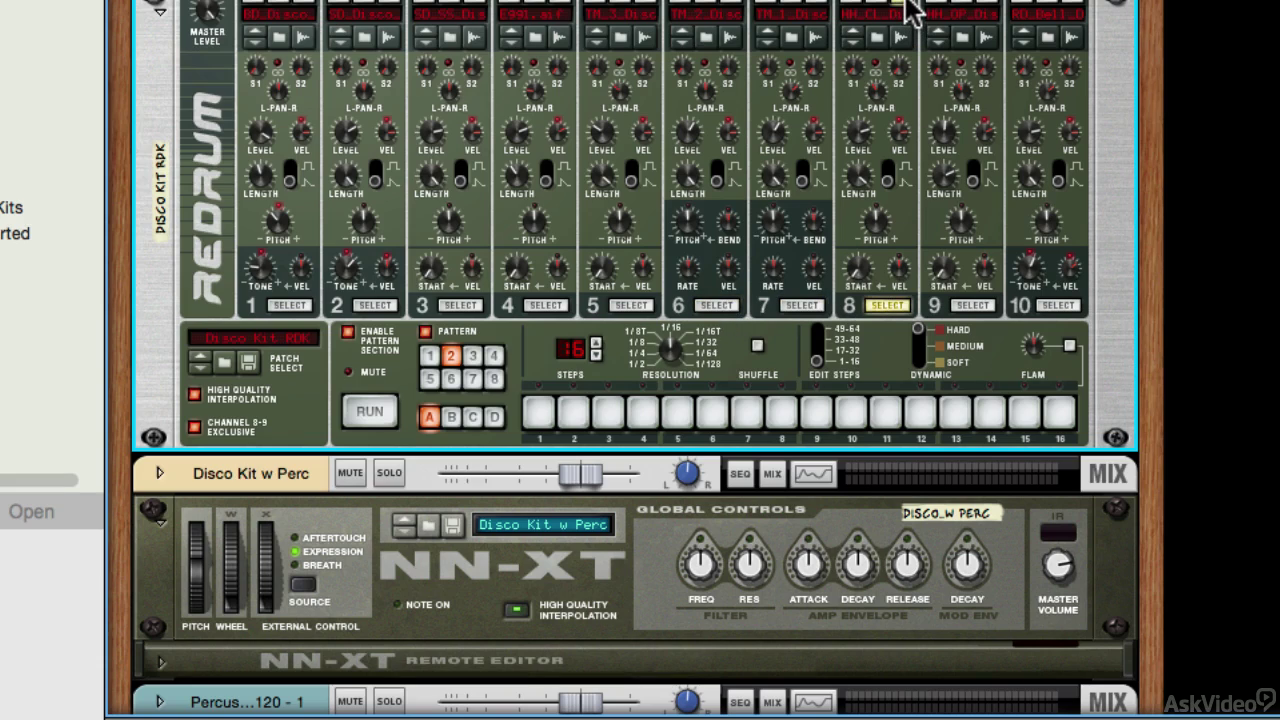
{"action": "left_click", "coordinate": [803, 305]}
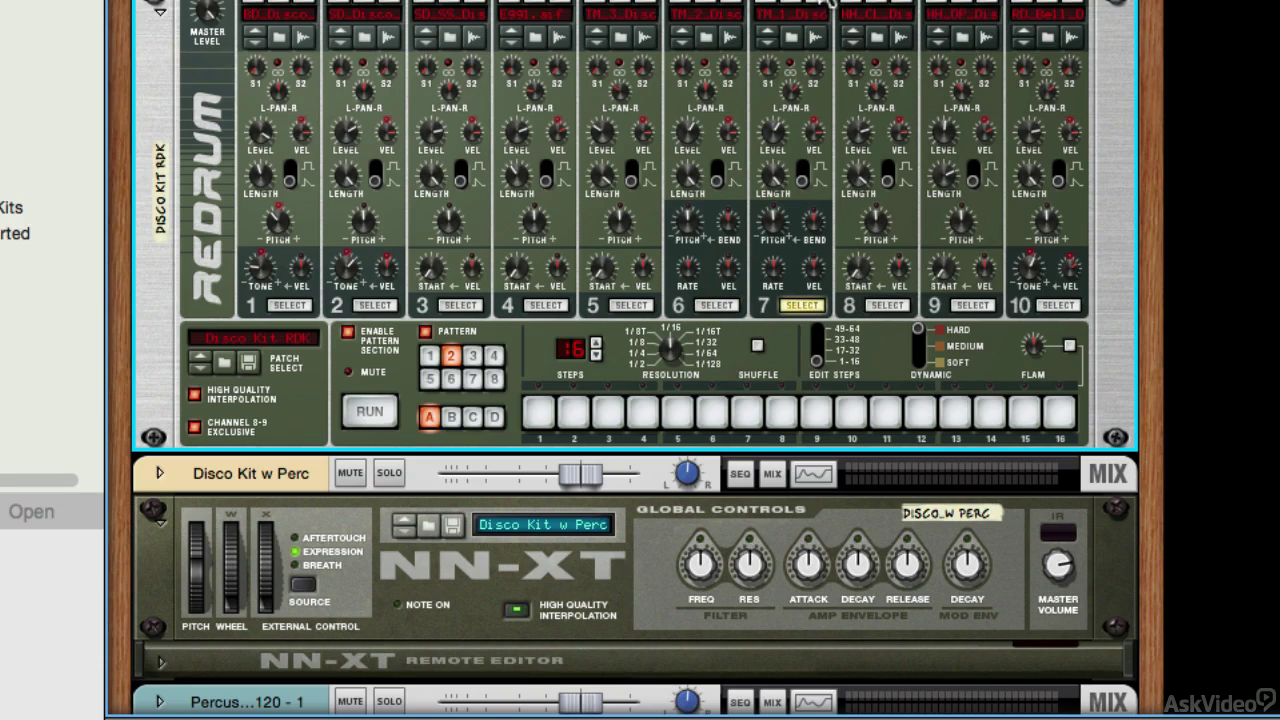
{"action": "left_click", "coordinate": [887, 305]}
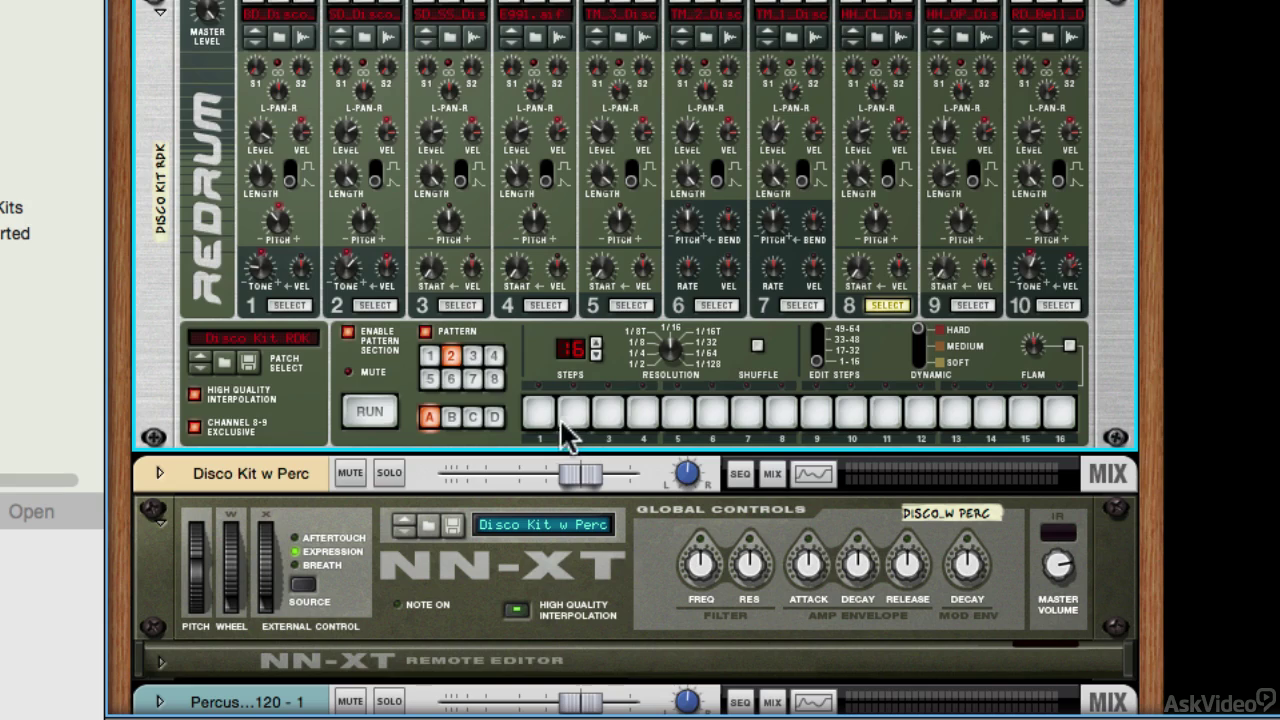
Program drum 8 hits on steps 1–4 and 9–12 and start pattern playback
{"action": "left_click_drag", "start_coordinate": [538, 414], "coordinate": [643, 423]}
{"action": "left_click_drag", "start_coordinate": [808, 422], "coordinate": [952, 422]}
{"action": "left_click", "coordinate": [952, 420]}
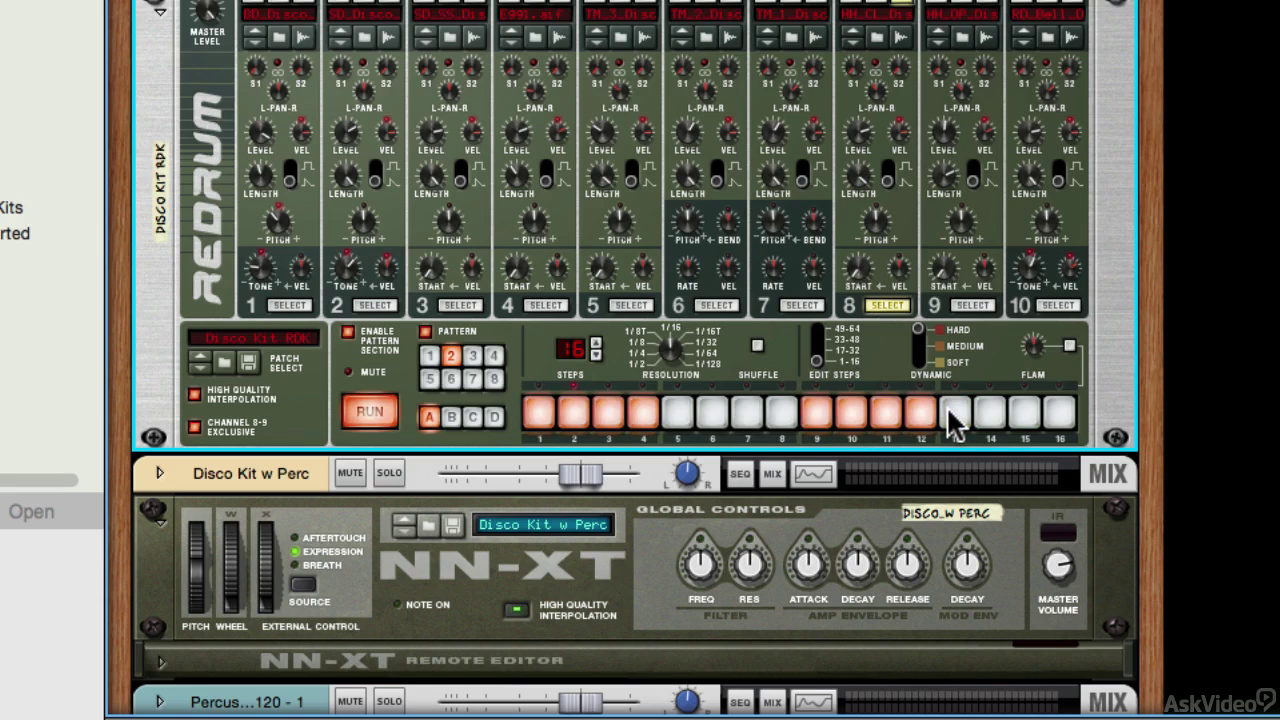
{"action": "key", "text": "space"}
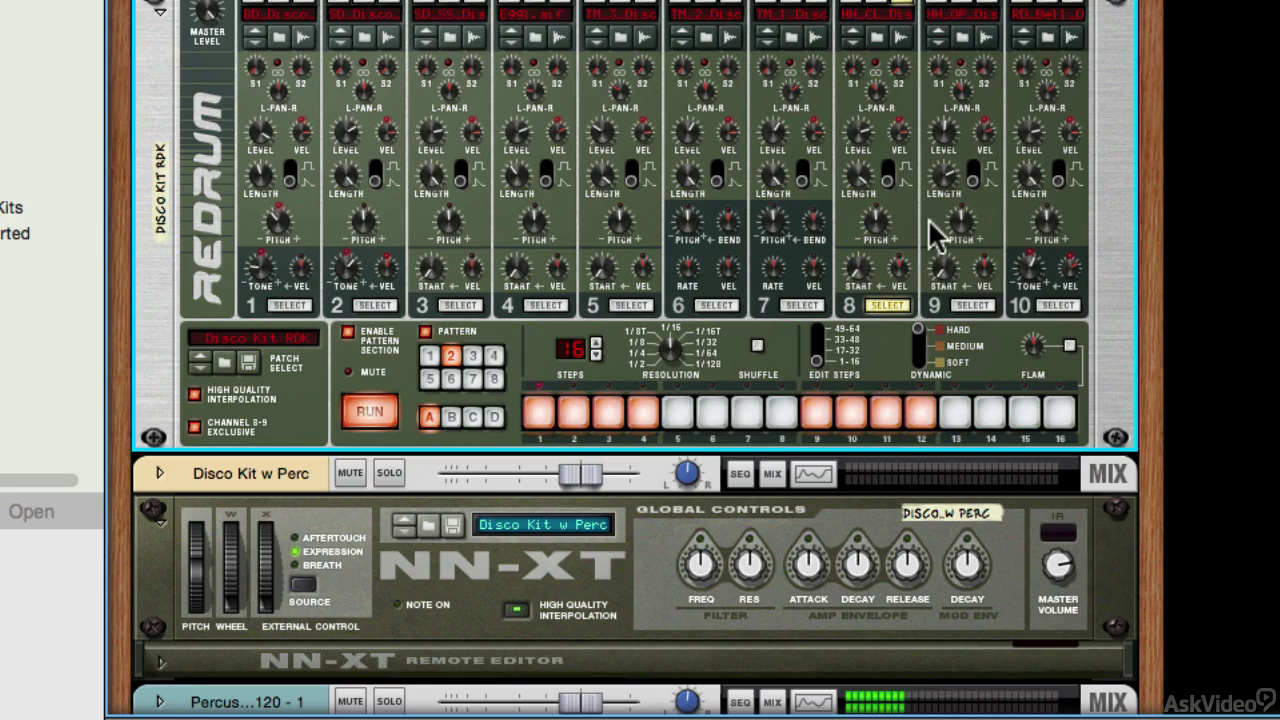
Lower drum 8's level and adjust its pan and pitch knobs
{"action": "left_click_drag", "start_coordinate": [857, 137], "coordinate": [860, 196]}
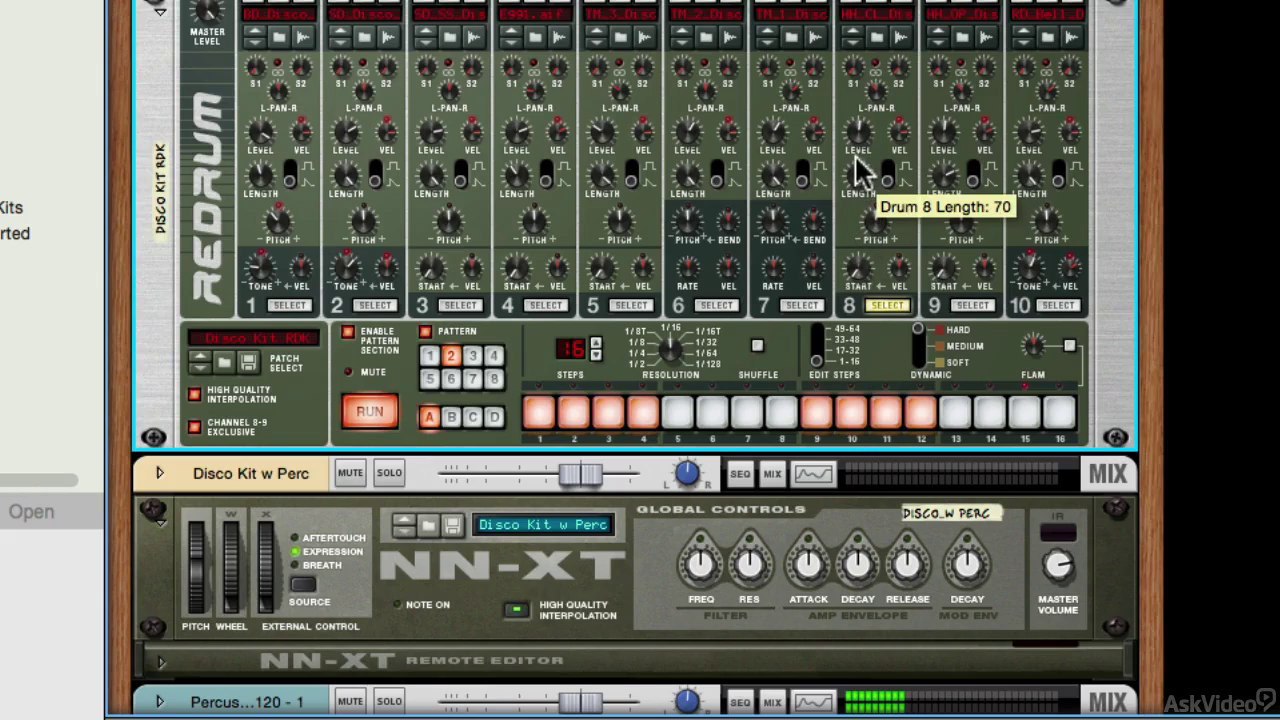
{"action": "mouse_move", "coordinate": [859, 138]}
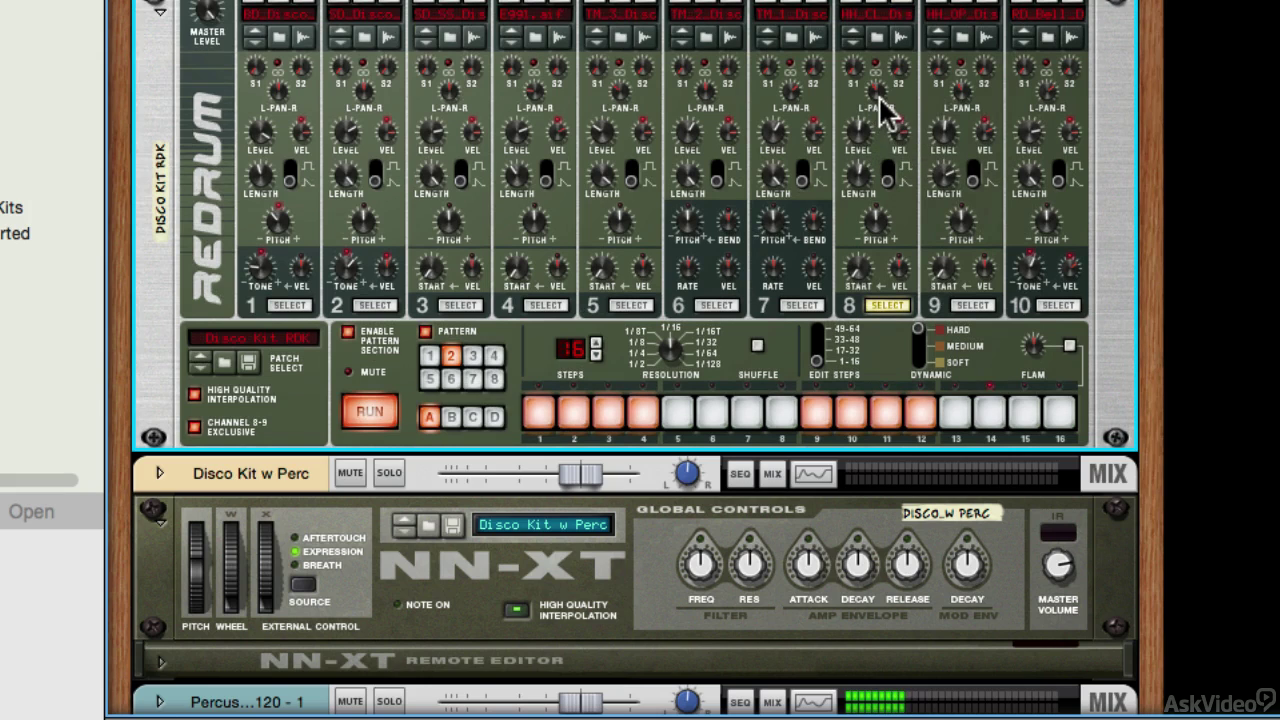
{"action": "mouse_move", "coordinate": [879, 100]}
{"action": "left_click_drag", "start_coordinate": [879, 100], "coordinate": [875, 93]}
{"action": "mouse_move", "coordinate": [858, 75]}
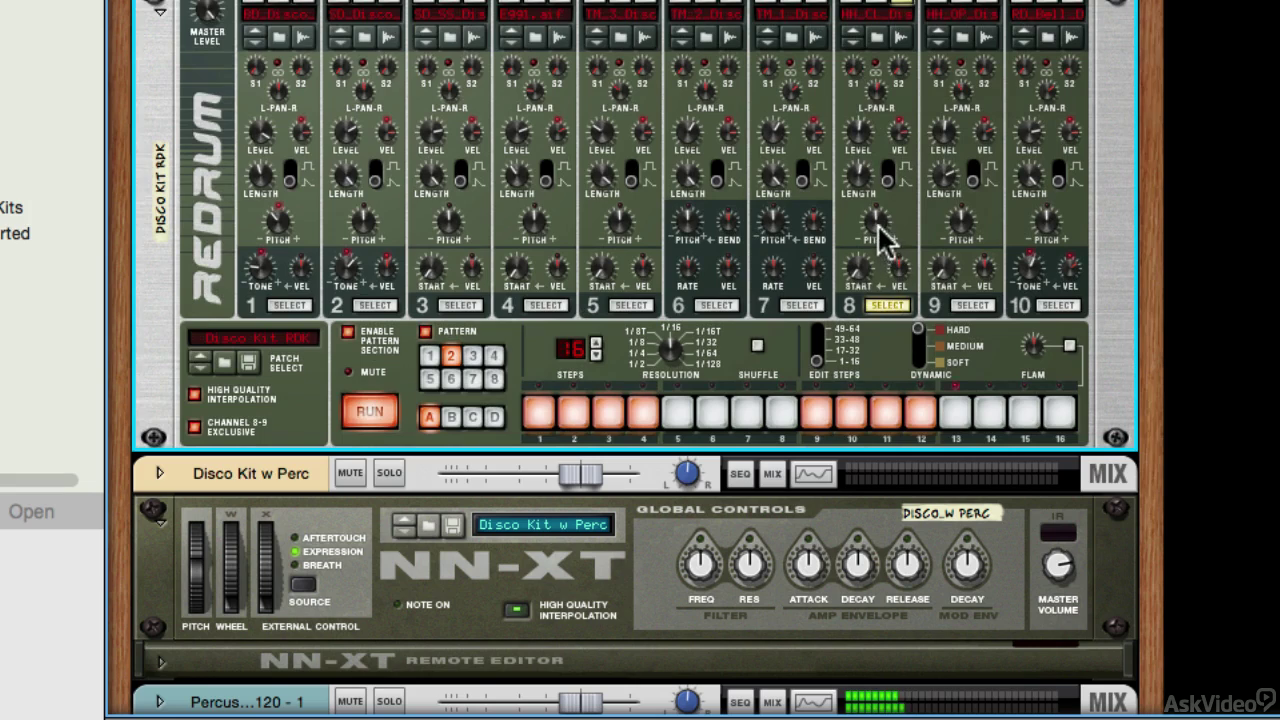
{"action": "mouse_move", "coordinate": [880, 238]}
{"action": "left_mouse_down"}
{"action": "mouse_move", "coordinate": [885, 195]}
{"action": "mouse_move", "coordinate": [881, 282]}
{"action": "mouse_move", "coordinate": [880, 262]}
{"action": "left_mouse_up"}
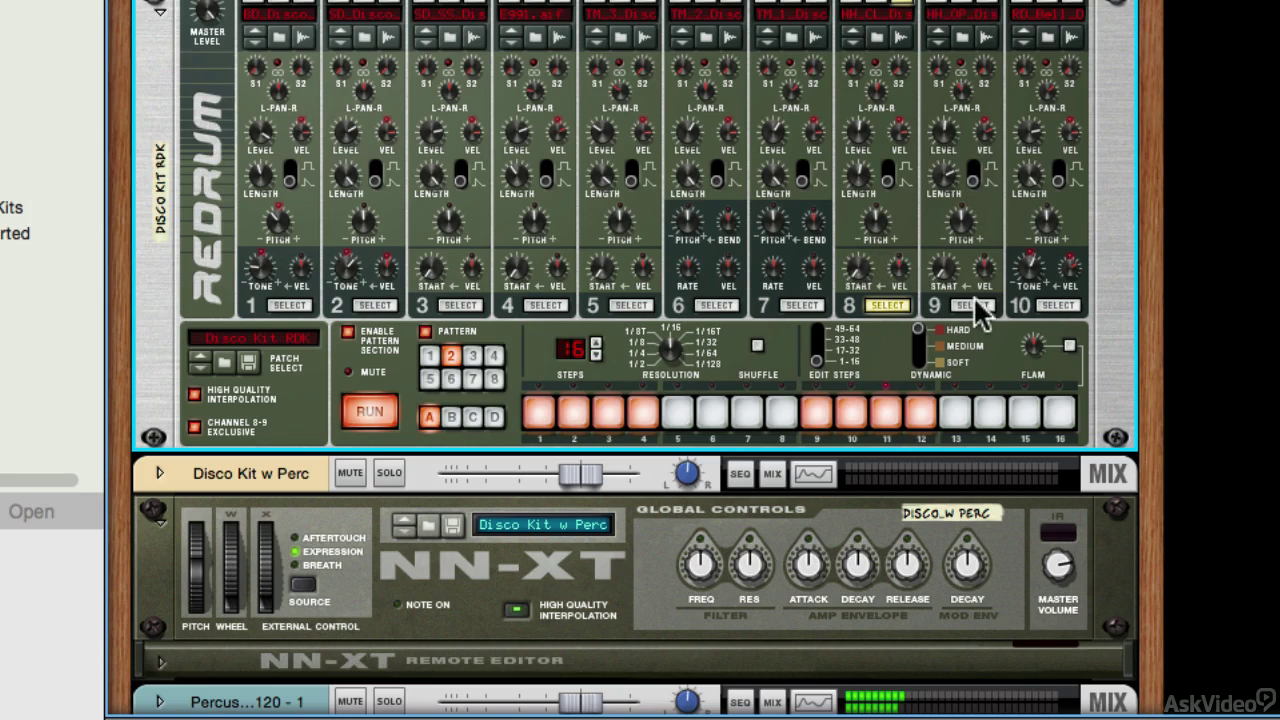
Select drum 9 and turn on its steps 7 and 15
{"action": "left_click", "coordinate": [974, 305]}
{"action": "left_click", "coordinate": [750, 411]}
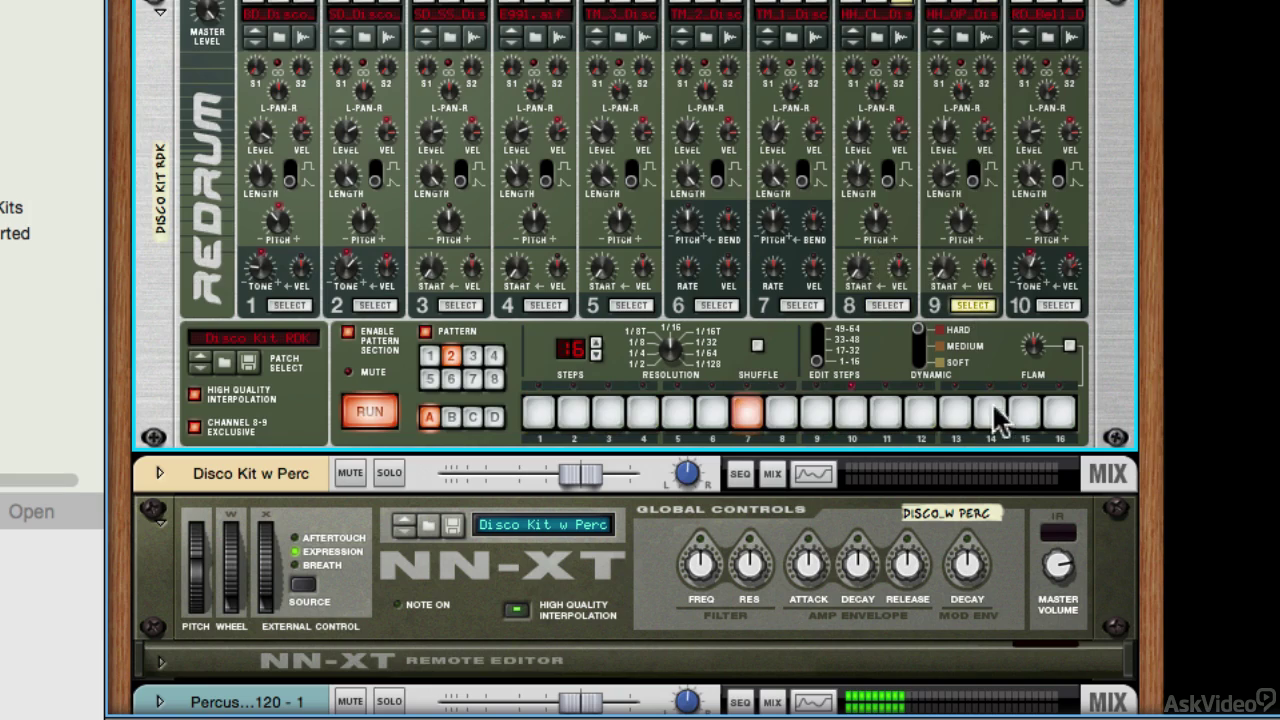
{"action": "left_click", "coordinate": [1024, 413]}
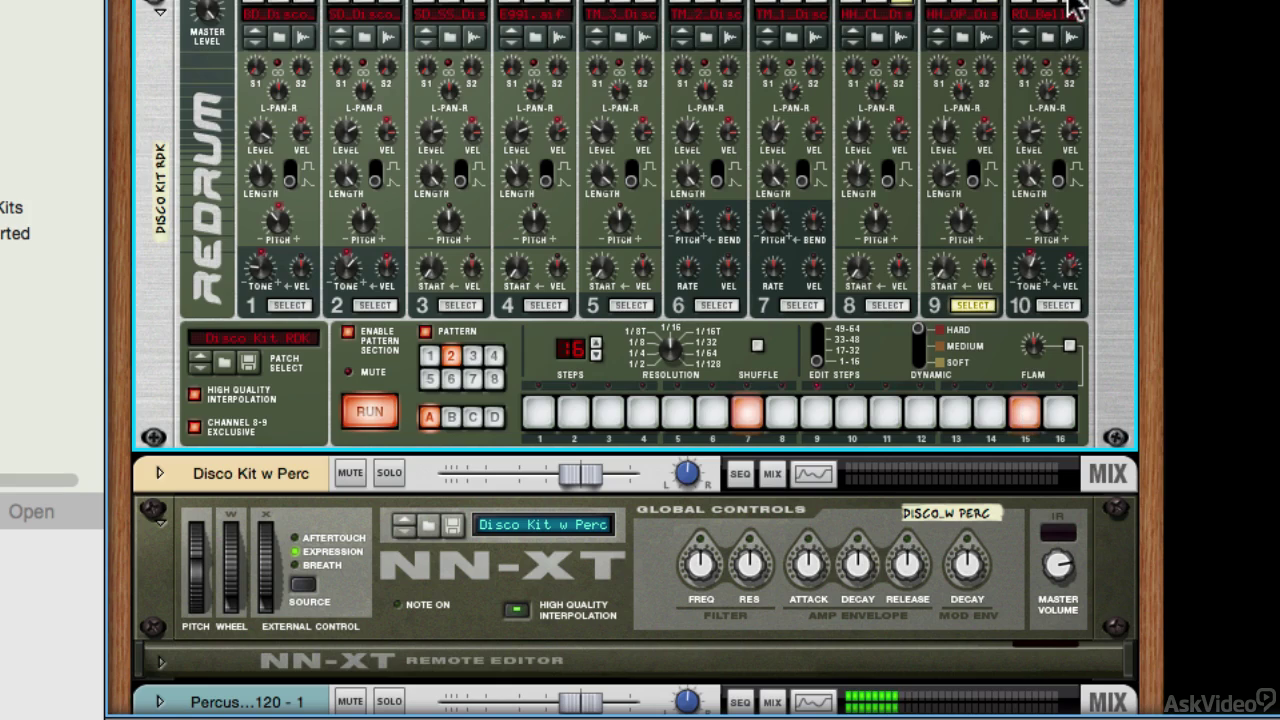
Give drum 10 a single hit on step 16 and solo the Redrum
{"action": "left_click", "coordinate": [1057, 305]}
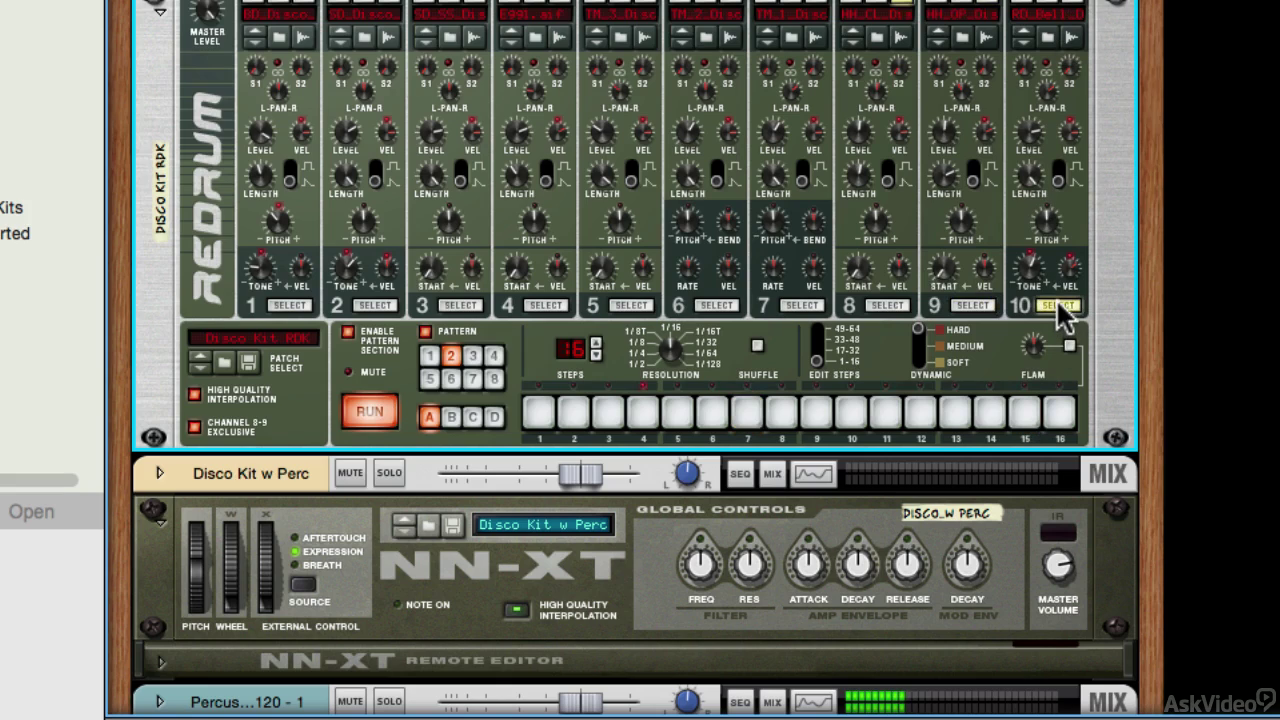
{"action": "left_click", "coordinate": [782, 411]}
{"action": "left_click", "coordinate": [1068, 422]}
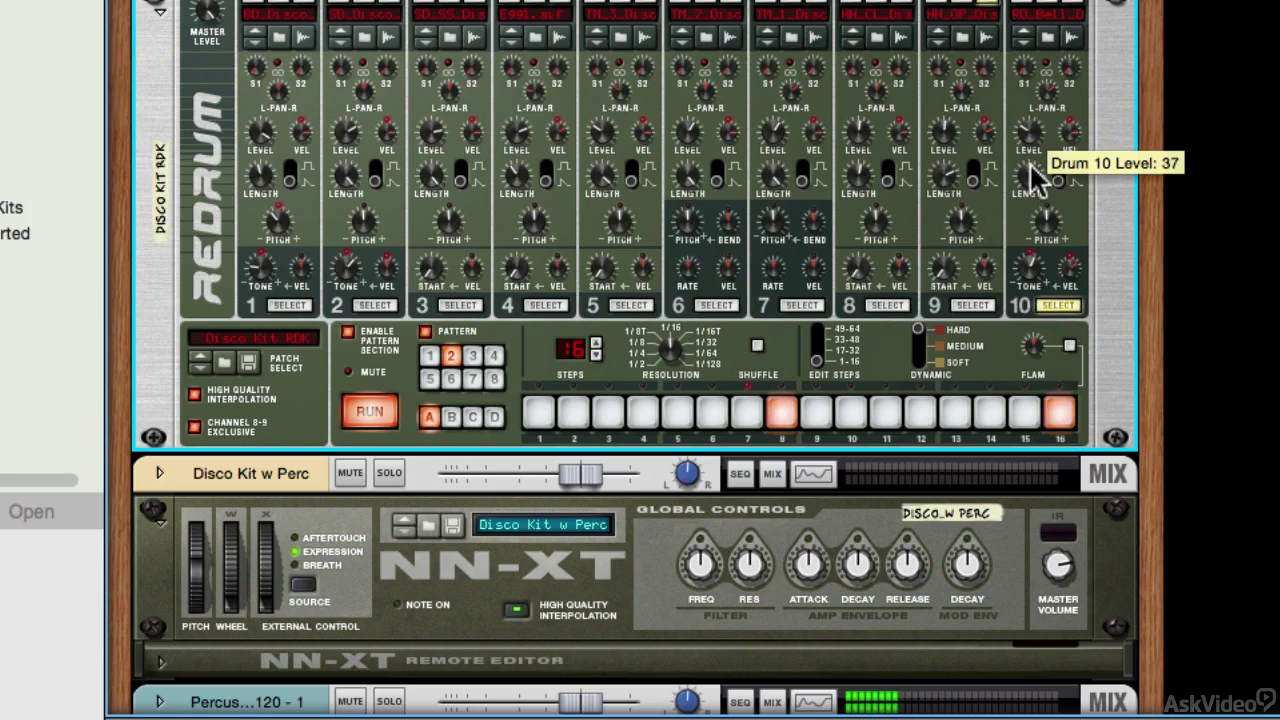
{"action": "left_click", "coordinate": [780, 412]}
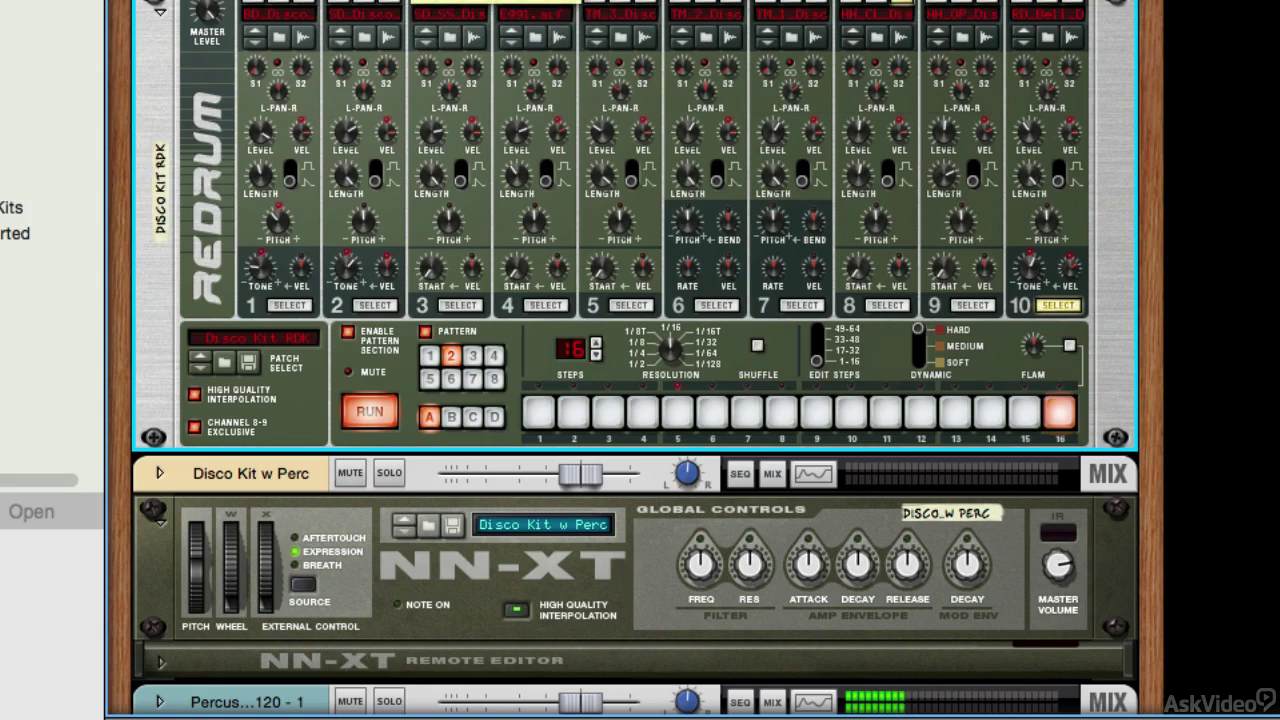
{"action": "left_click", "coordinate": [389, 0]}
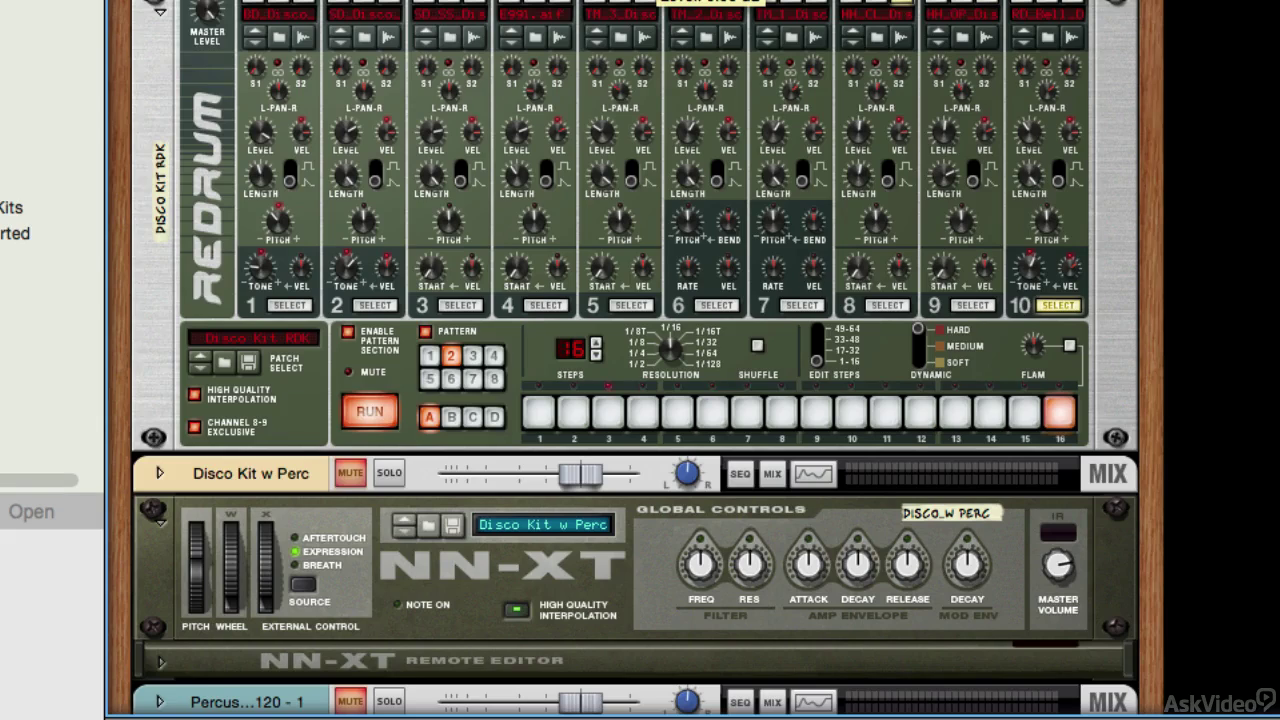
Stop, replay and stop again the Redrum pattern with the spacebar
{"action": "key", "text": "space"}
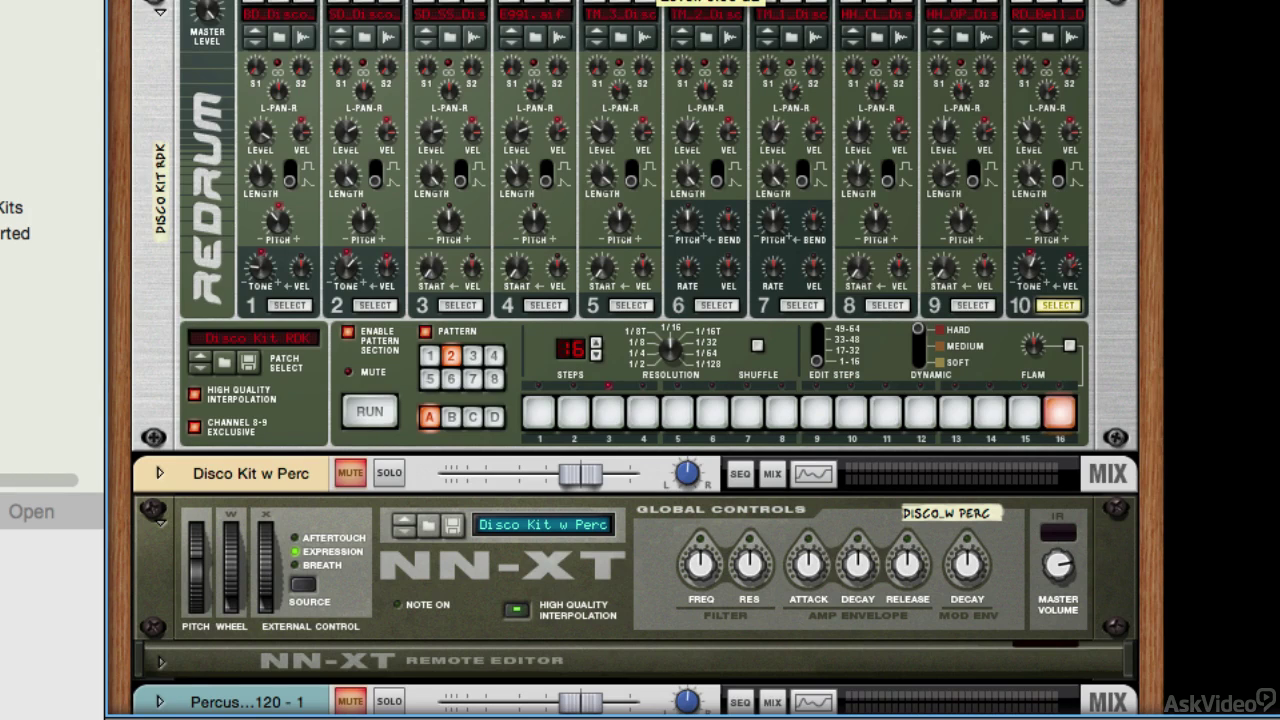
{"action": "key", "text": "space"}
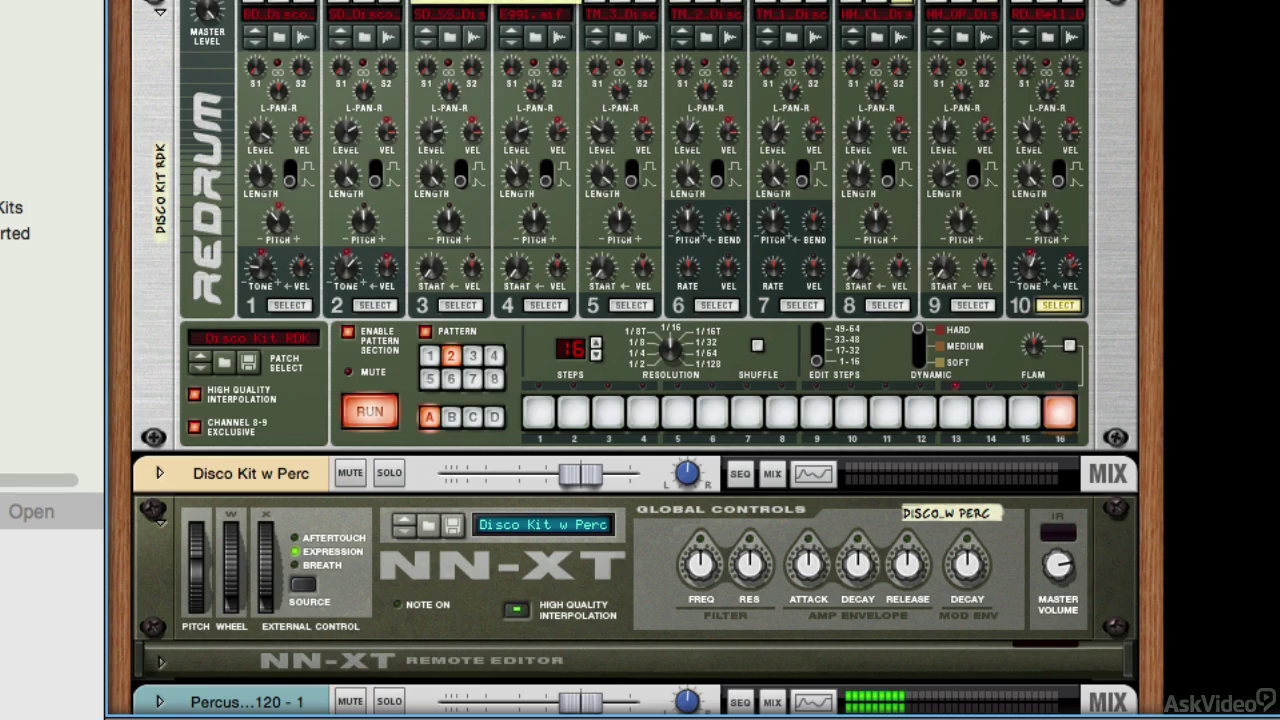
{"action": "key", "text": "space"}
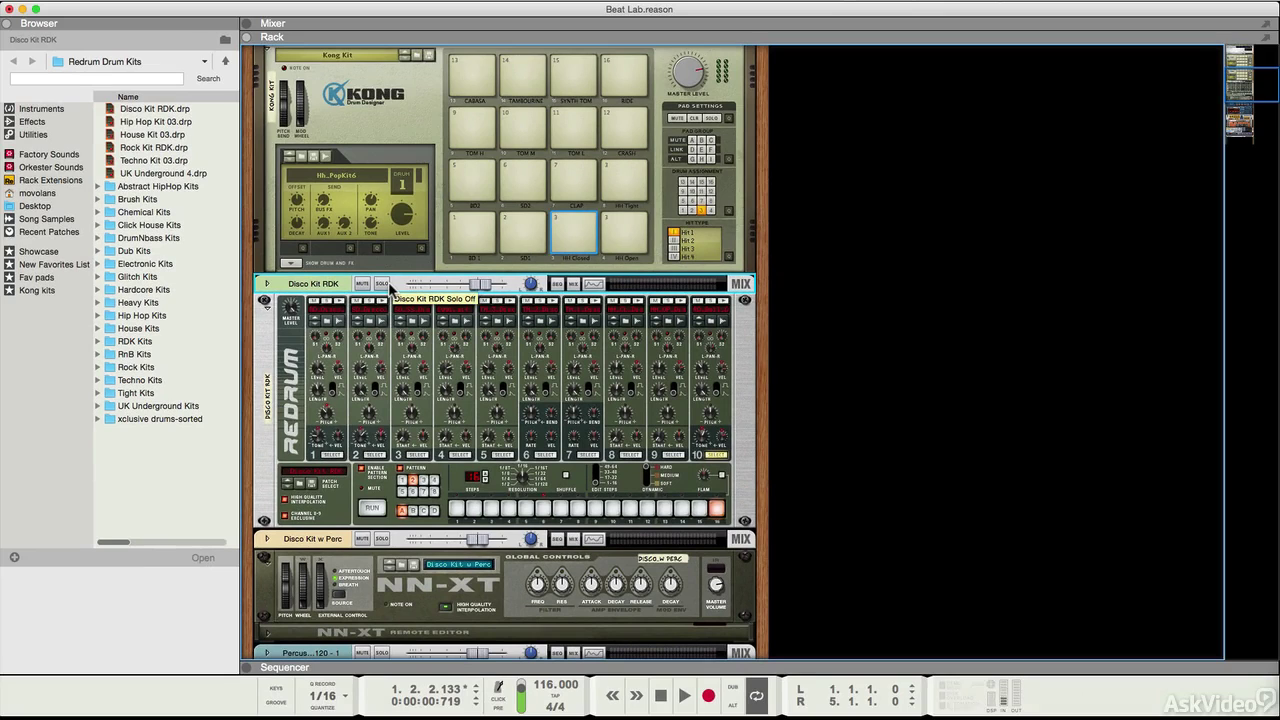
Scroll the rack up to bring the Kong Kit into view above Redrum
{"action": "scroll", "coordinate": [390, 288], "scroll_direction": "up", "scroll_amount": 5}
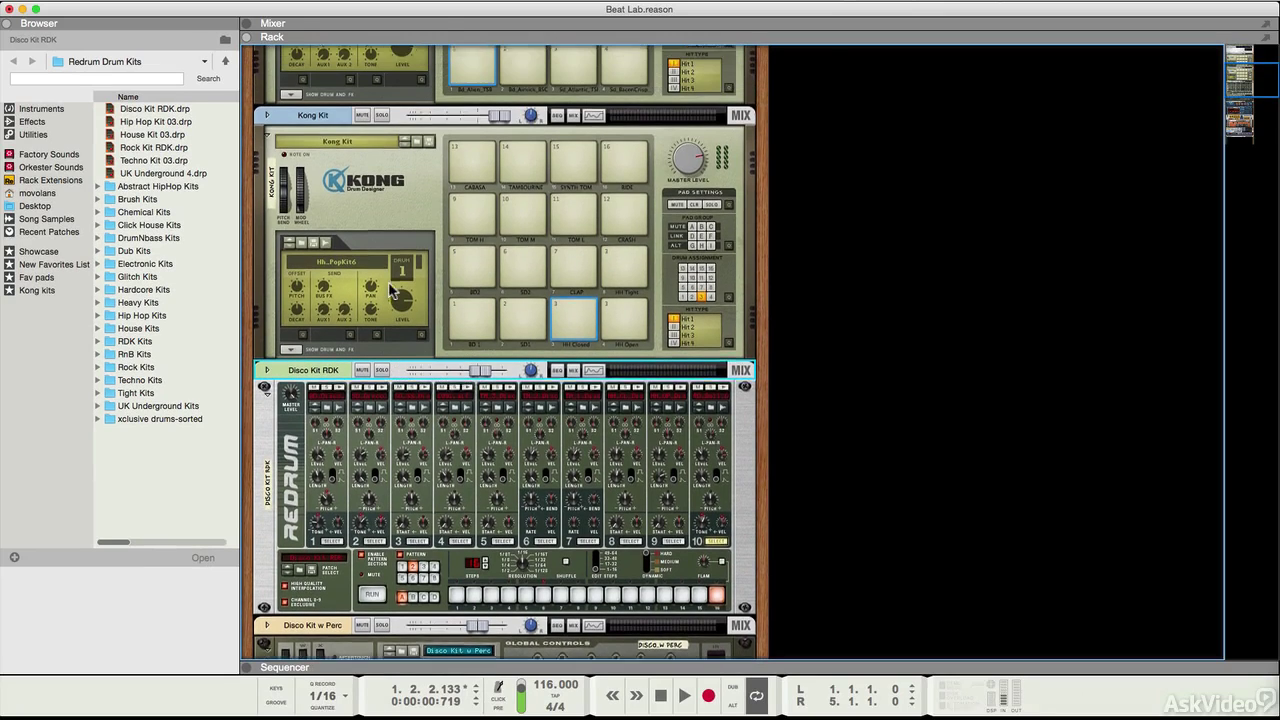